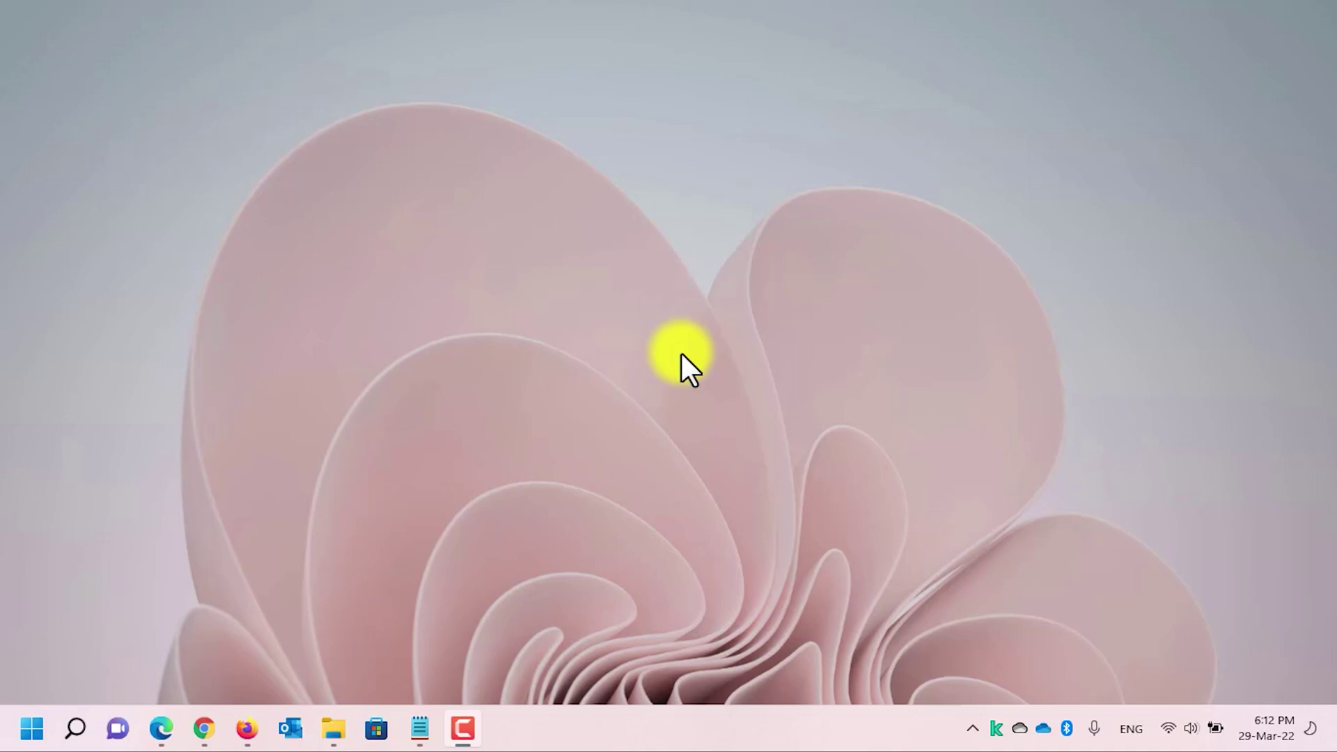
# Step: Launch Command Prompt as administrator from a Start search for cmd
pyautogui.click(28, 726)
pyautogui.write('cmd')
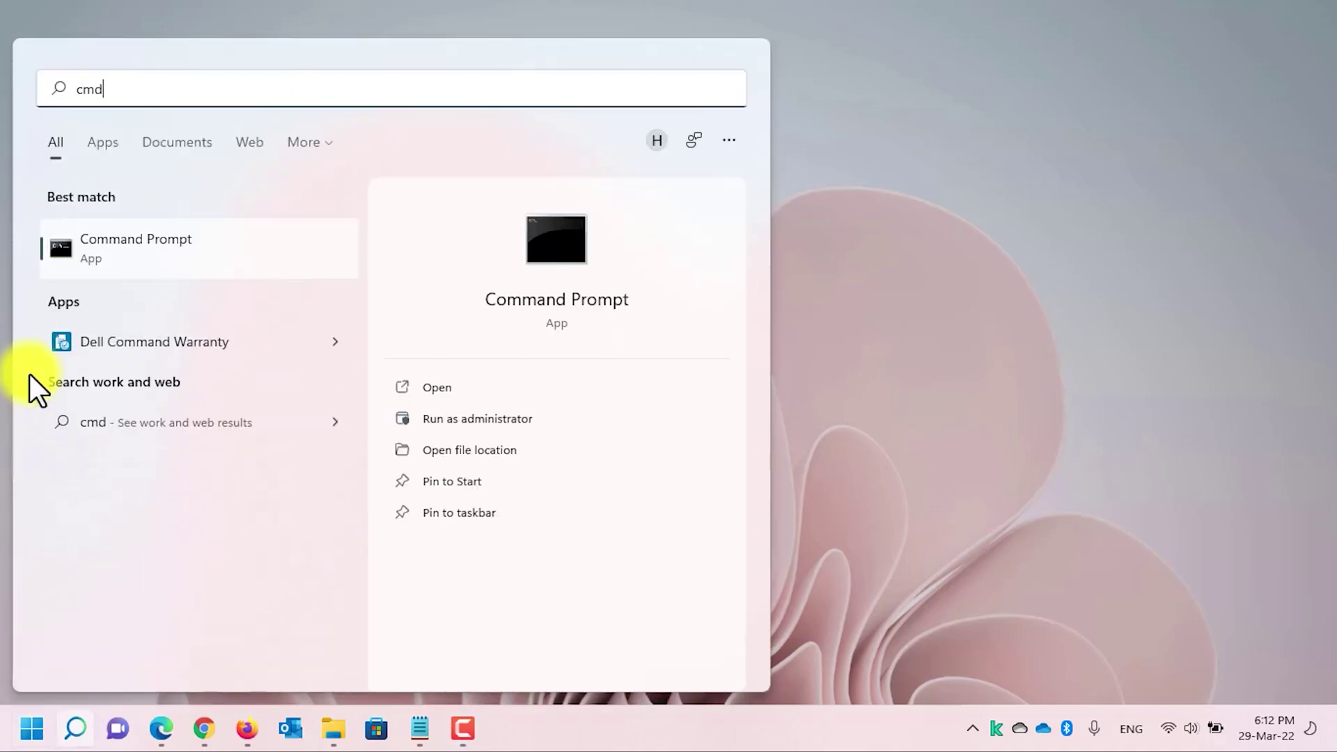
pyautogui.click(469, 415)
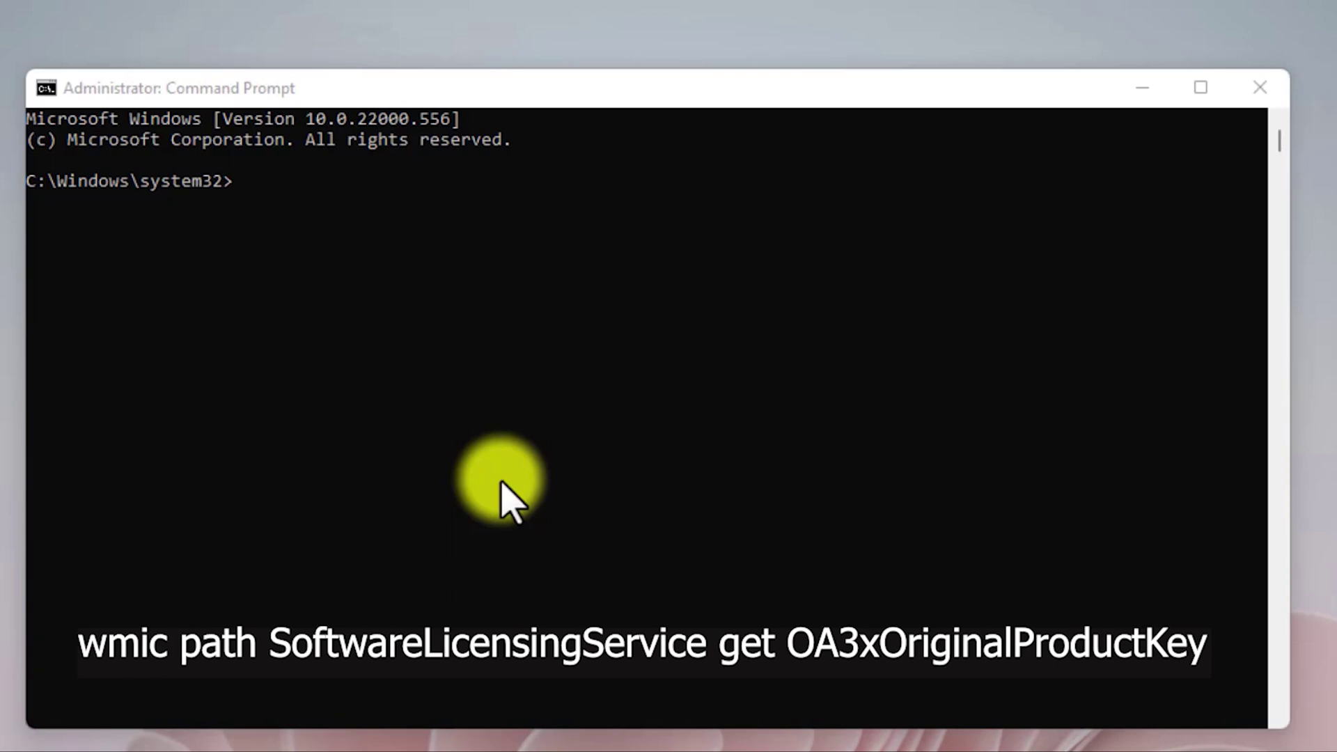
# Step: Run 'wmic path SoftwareLicensingService get OA3xOriginalProductKey' to print the Windows product key
pyautogui.click(506, 498)
pyautogui.write('wmic path')
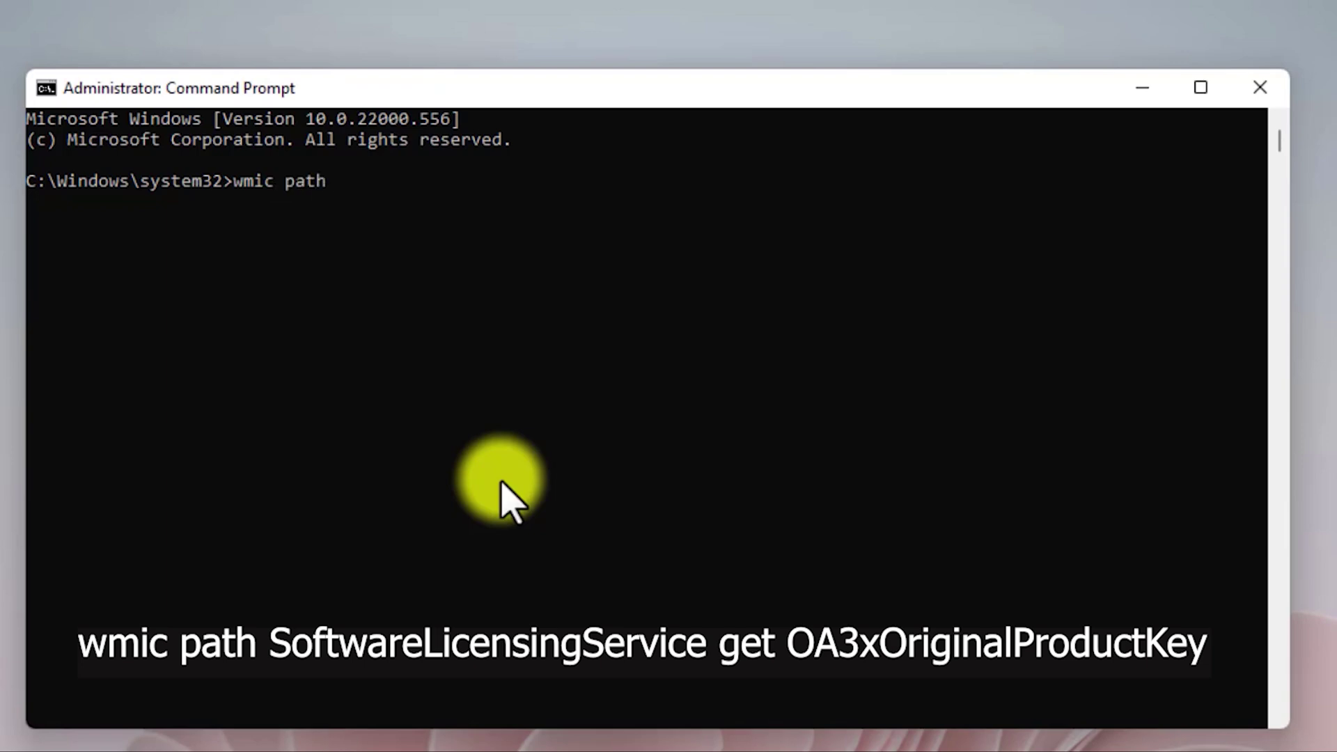
pyautogui.write(' SoftwareLicen')
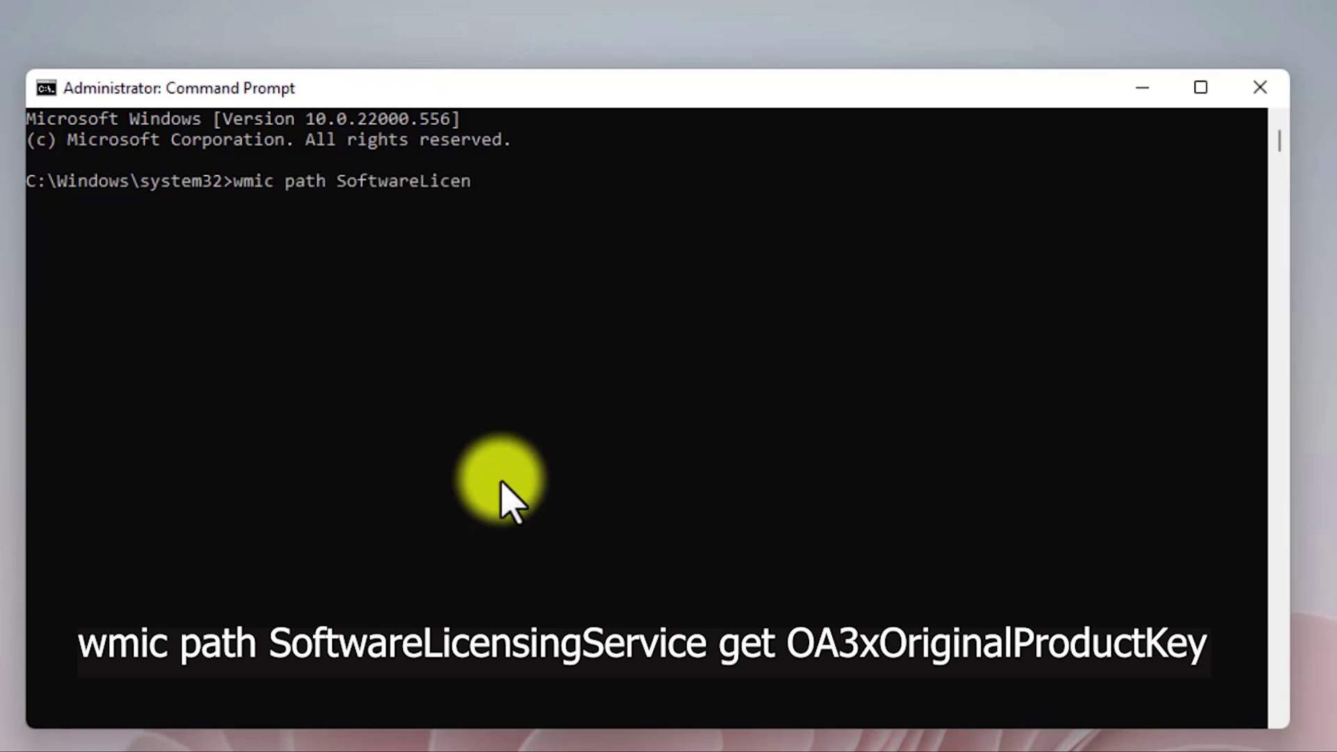
pyautogui.write('singService get O')
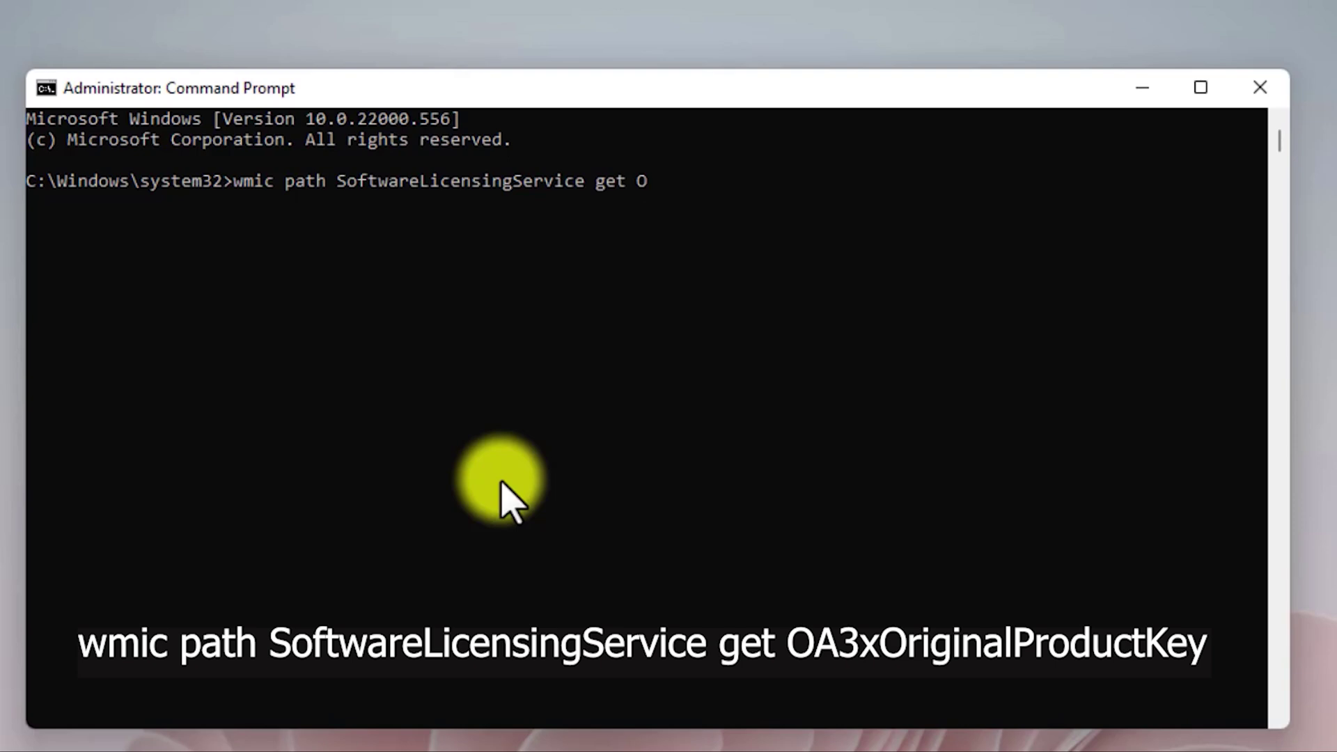
pyautogui.write('a')
pyautogui.press('BackSpace')
pyautogui.write('A')
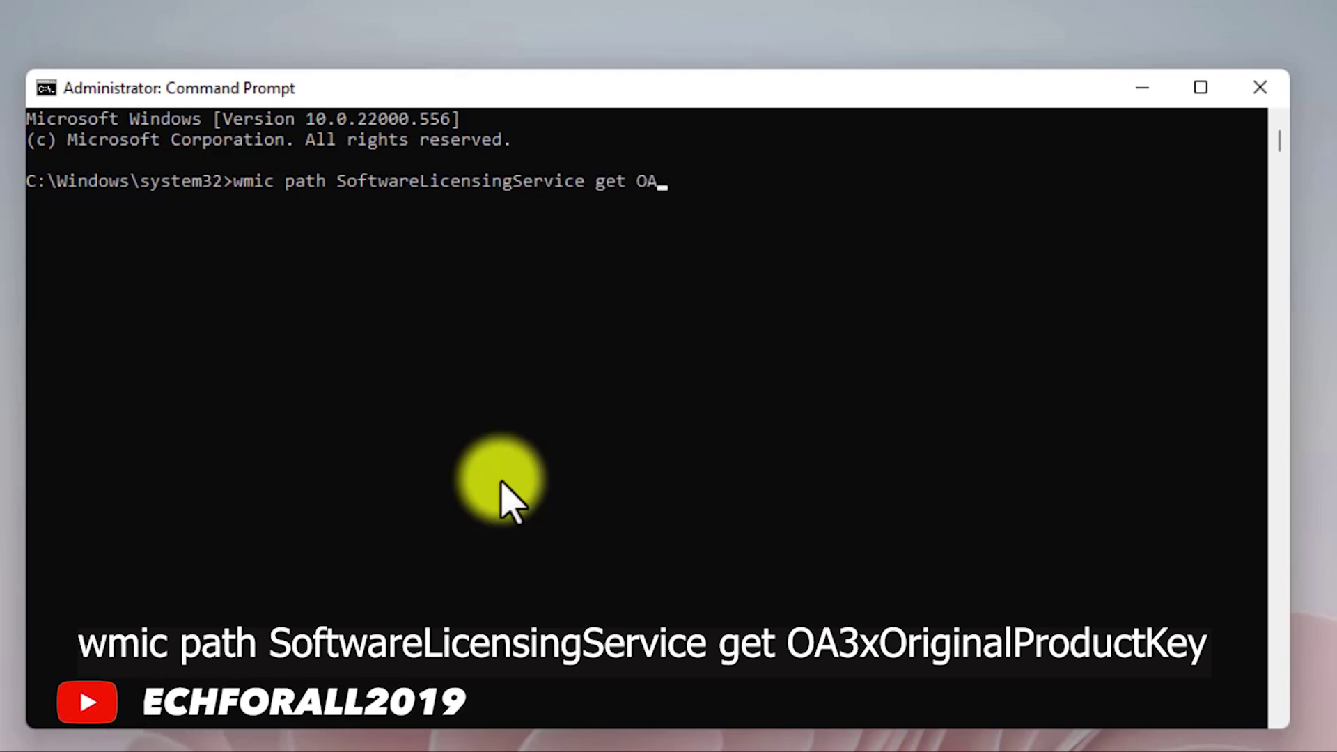
pyautogui.write('3x')
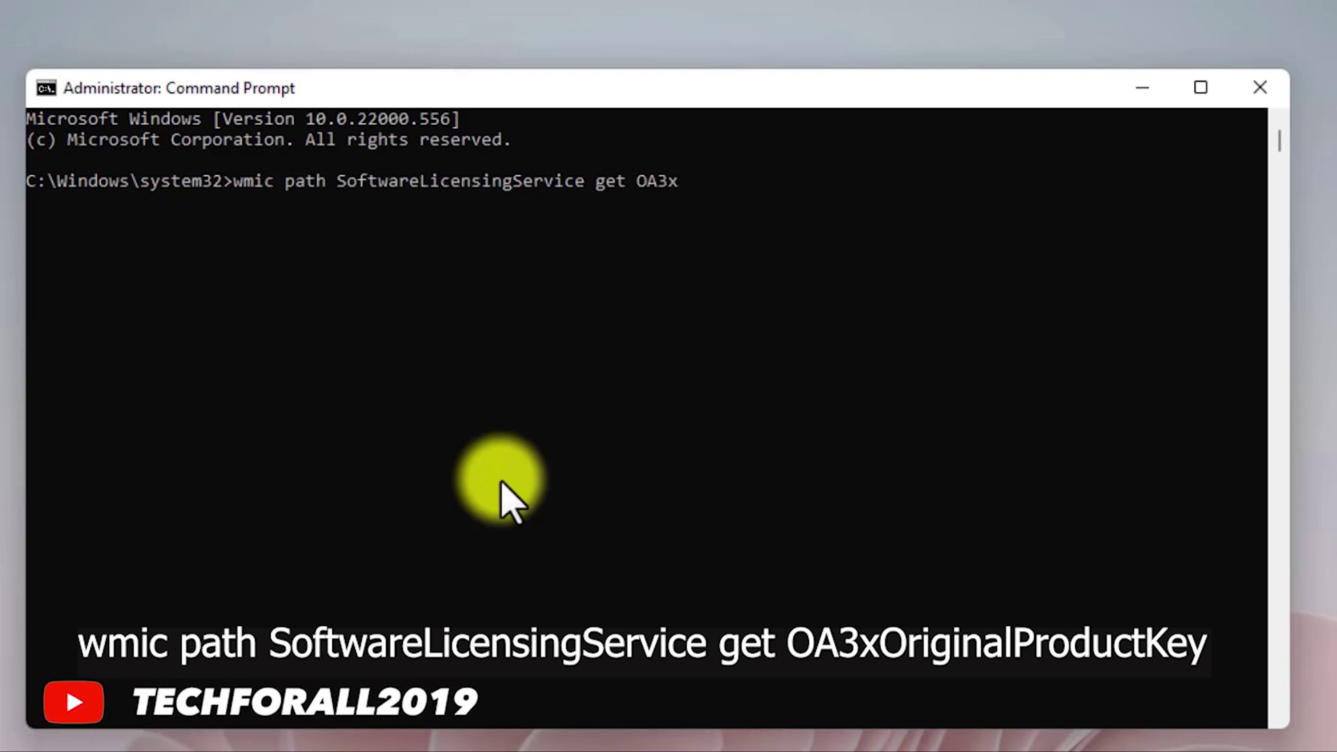
pyautogui.write('Origi')
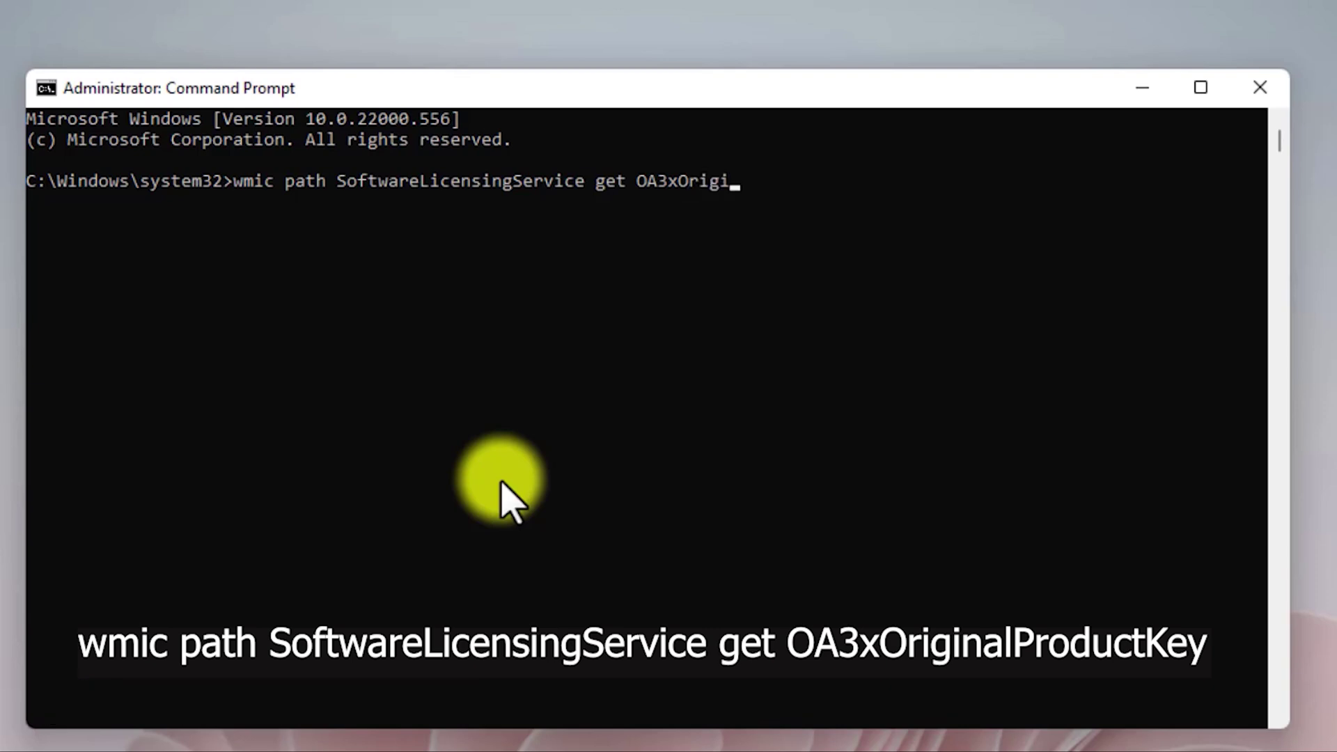
pyautogui.write('nalProductKey')
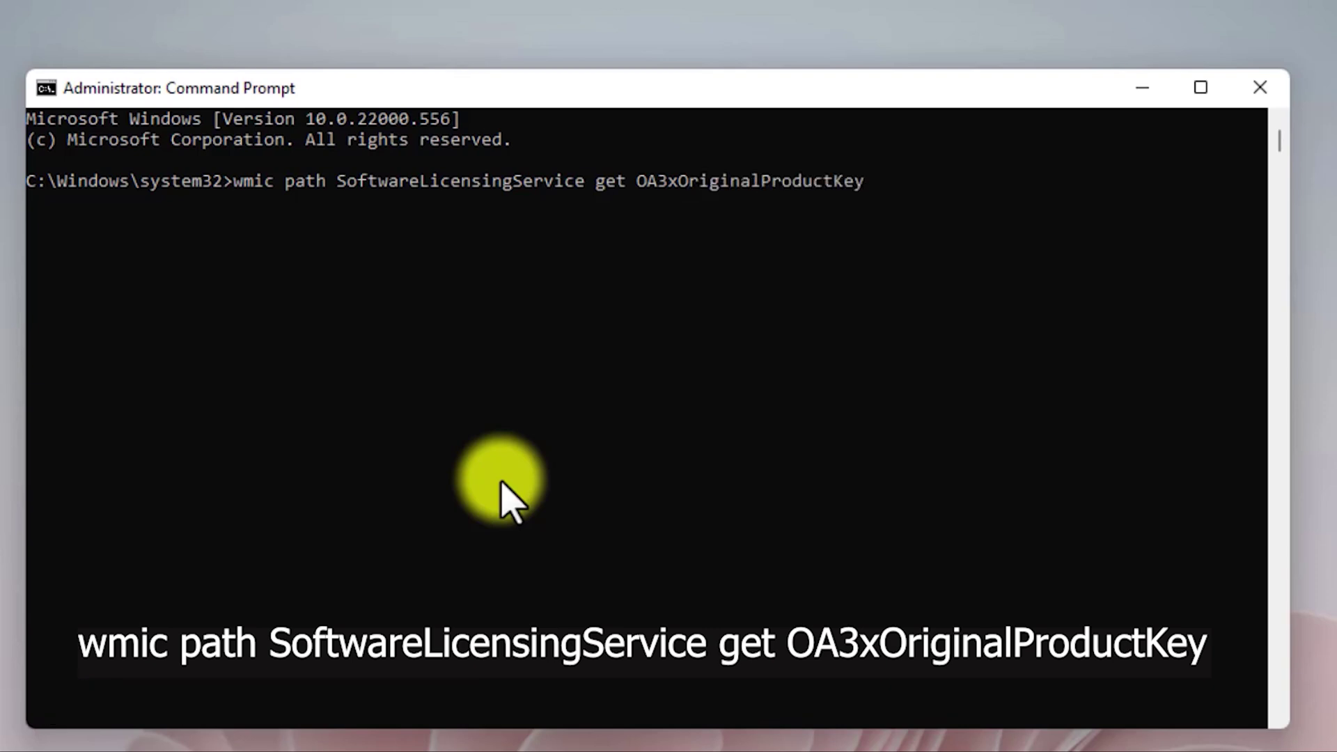
pyautogui.press('Return')
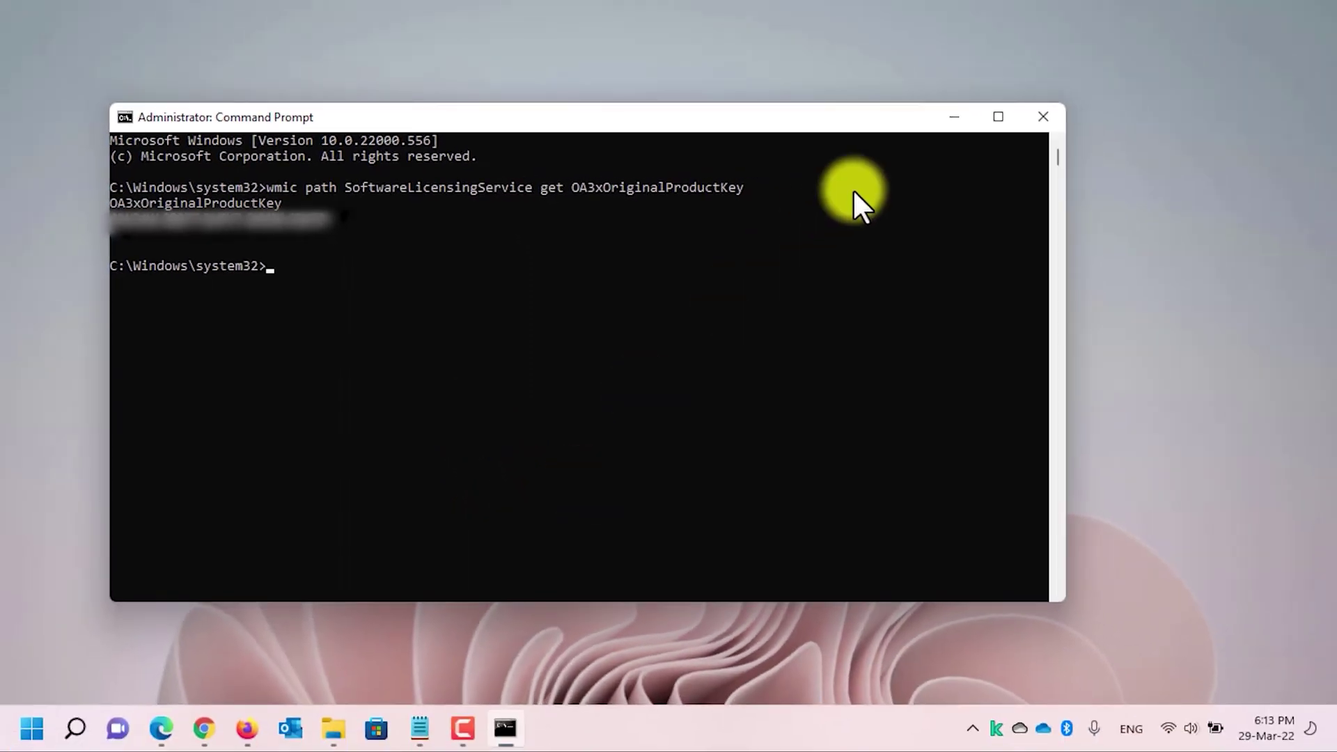
# Step: Close Command Prompt and launch Registry Editor as administrator from a Start search for regi
pyautogui.click(1036, 124)
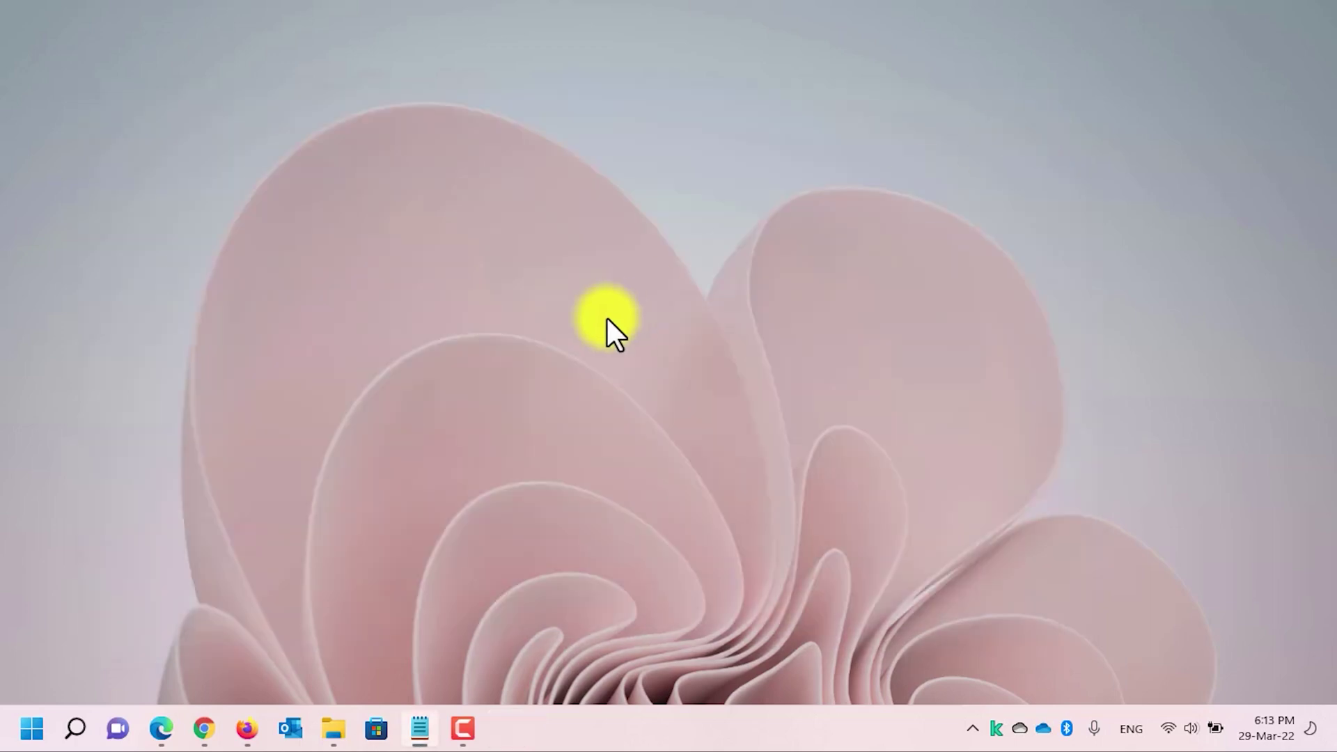
pyautogui.press('super')
pyautogui.write('regi')
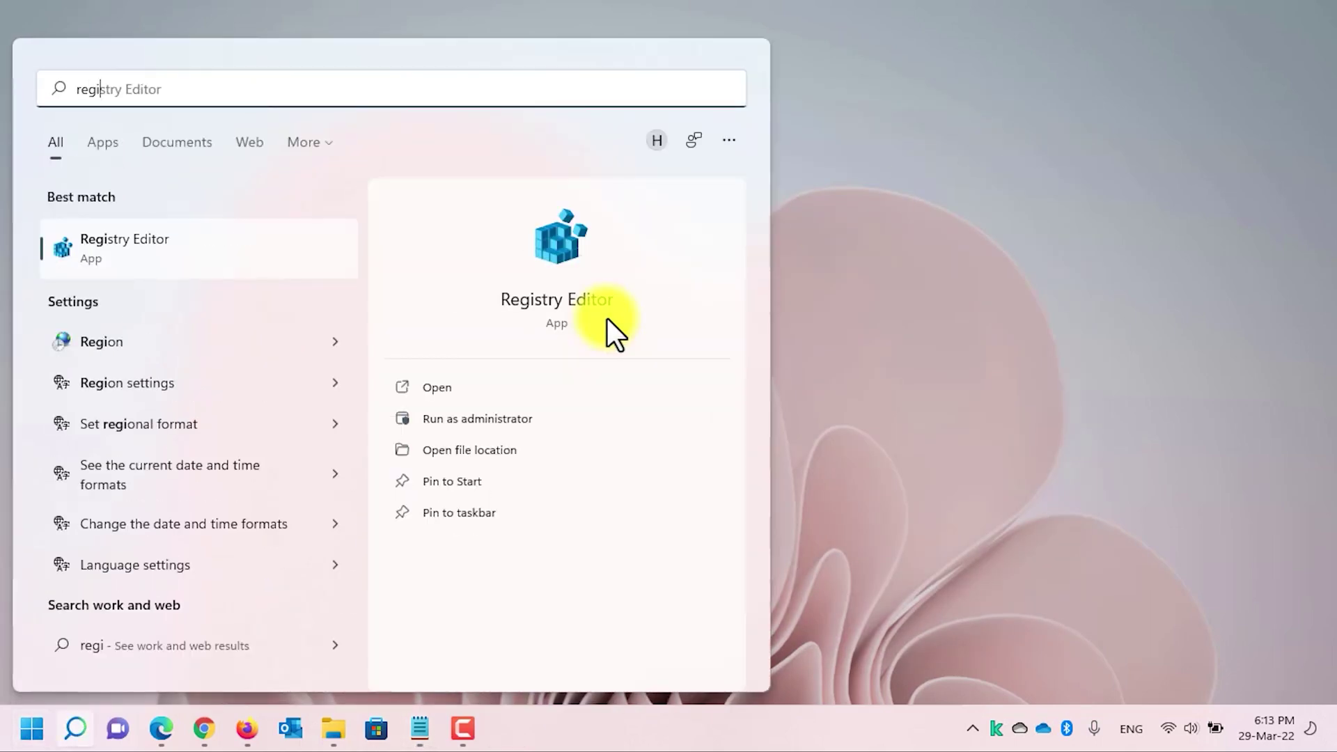
pyautogui.click(466, 421)
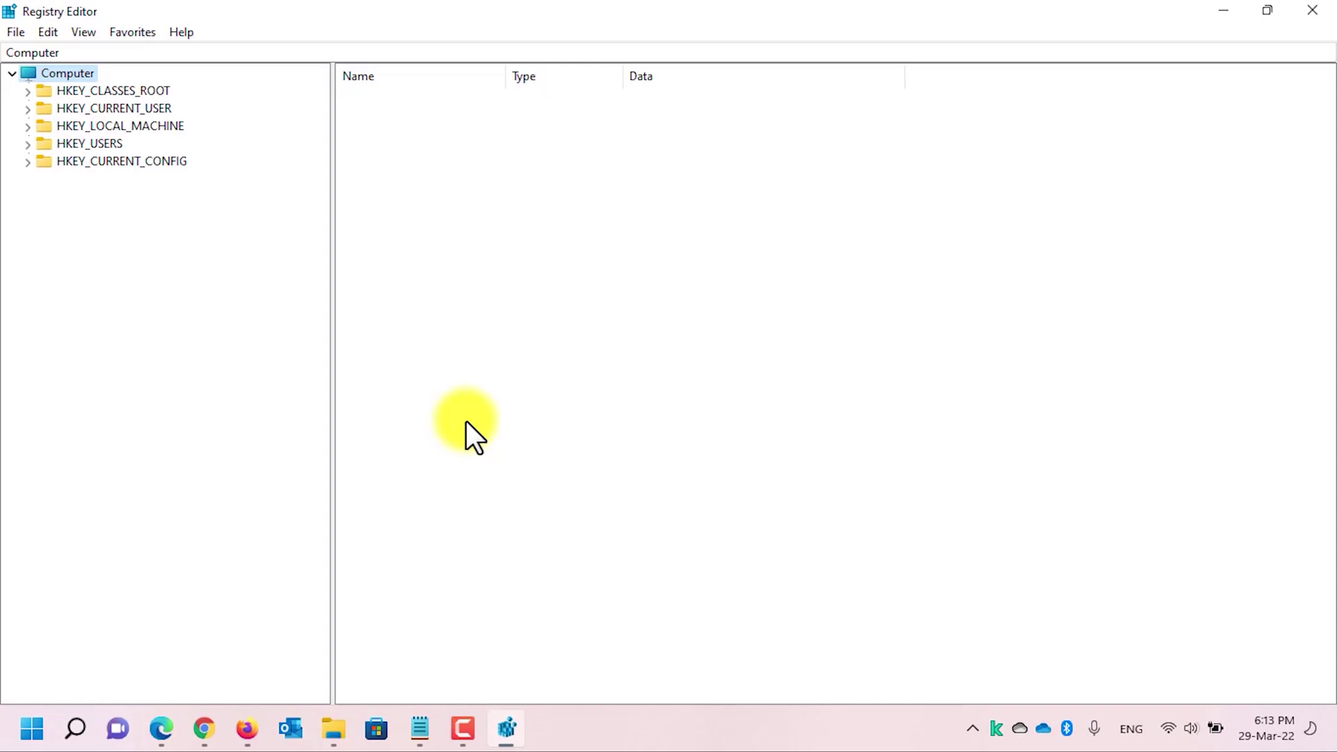
# Step: Expand HKEY_LOCAL_MACHINE\SOFTWARE\Microsoft in the key tree and move down toward Windows NT
pyautogui.press('Down')
pyautogui.press('Down')
pyautogui.press('Right')
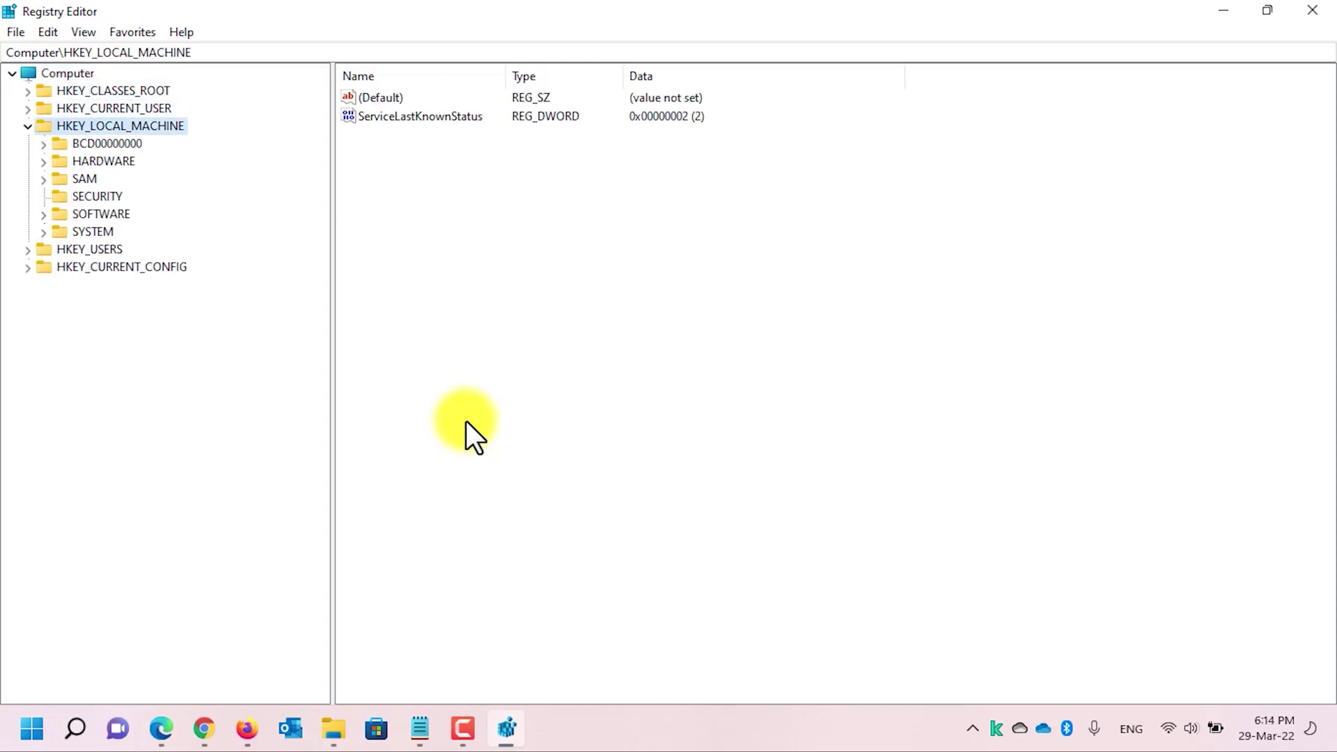
pyautogui.press('Down')
pyautogui.press('Down')
pyautogui.press('Down')
pyautogui.press('Down')
pyautogui.press('Down')
pyautogui.press('Right')
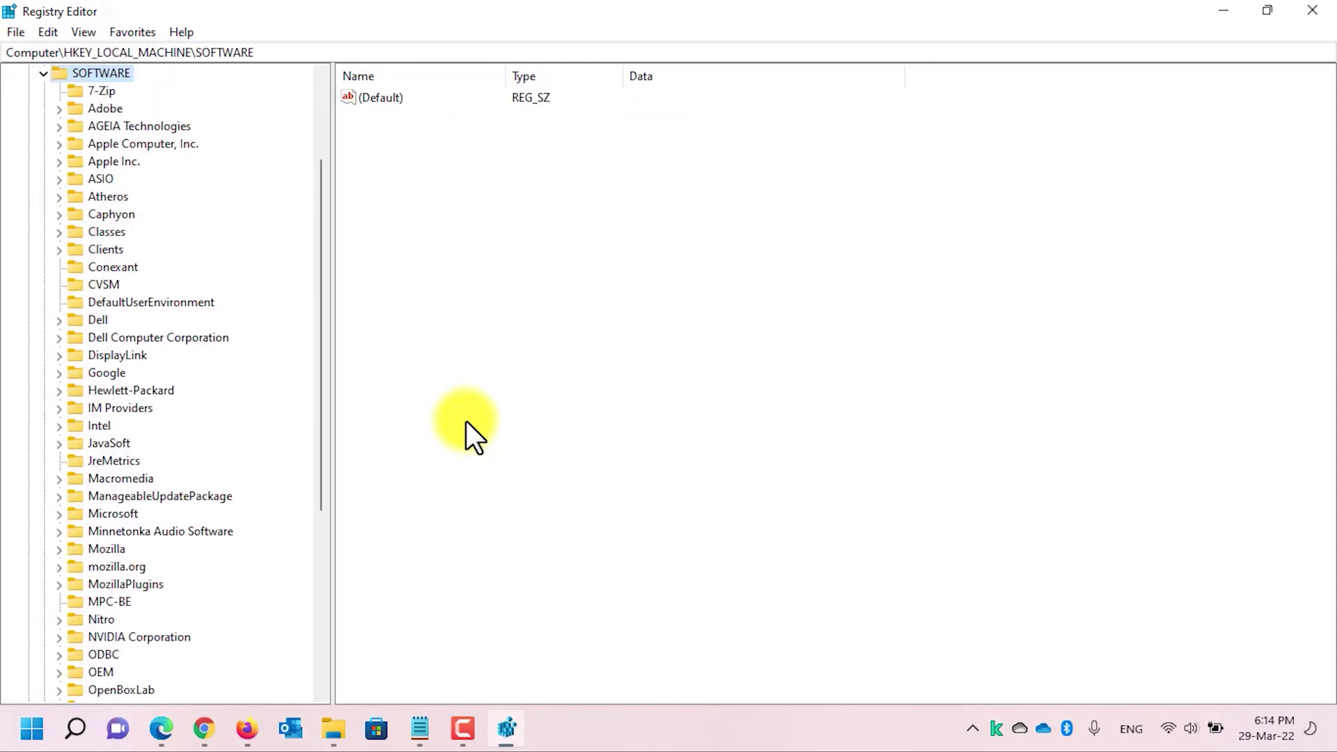
pyautogui.press('Down')
pyautogui.press('Down')
pyautogui.press('Down')
pyautogui.press('Down')
pyautogui.press('Down')
pyautogui.press('Down')
pyautogui.press('Down')
pyautogui.press('Down')
pyautogui.press('Down')
pyautogui.press('Down')
pyautogui.press('Down')
pyautogui.press('Down')
pyautogui.press('Down')
pyautogui.press('Down')
pyautogui.press('Down')
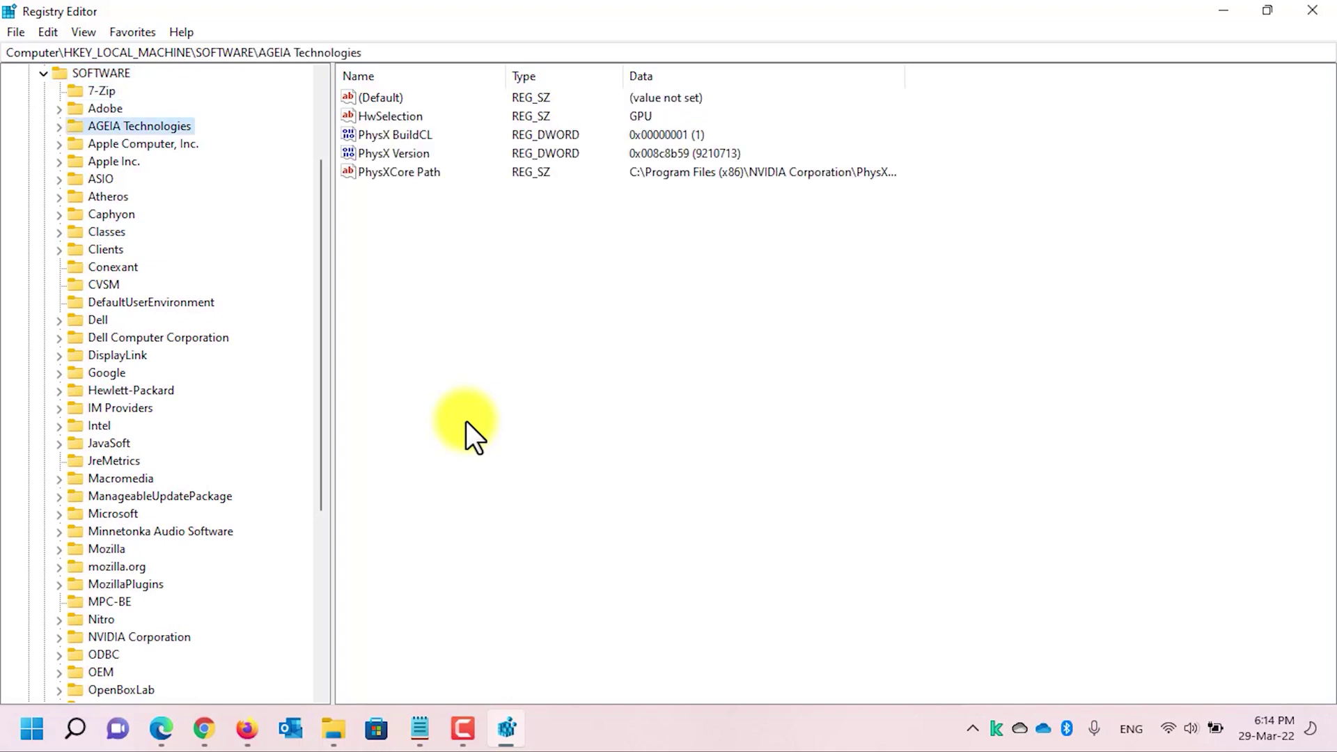
pyautogui.press('Down')
pyautogui.press('Down')
pyautogui.press('Down')
pyautogui.press('Down')
pyautogui.press('Down')
pyautogui.press('Down')
pyautogui.press('Down')
pyautogui.press('Down')
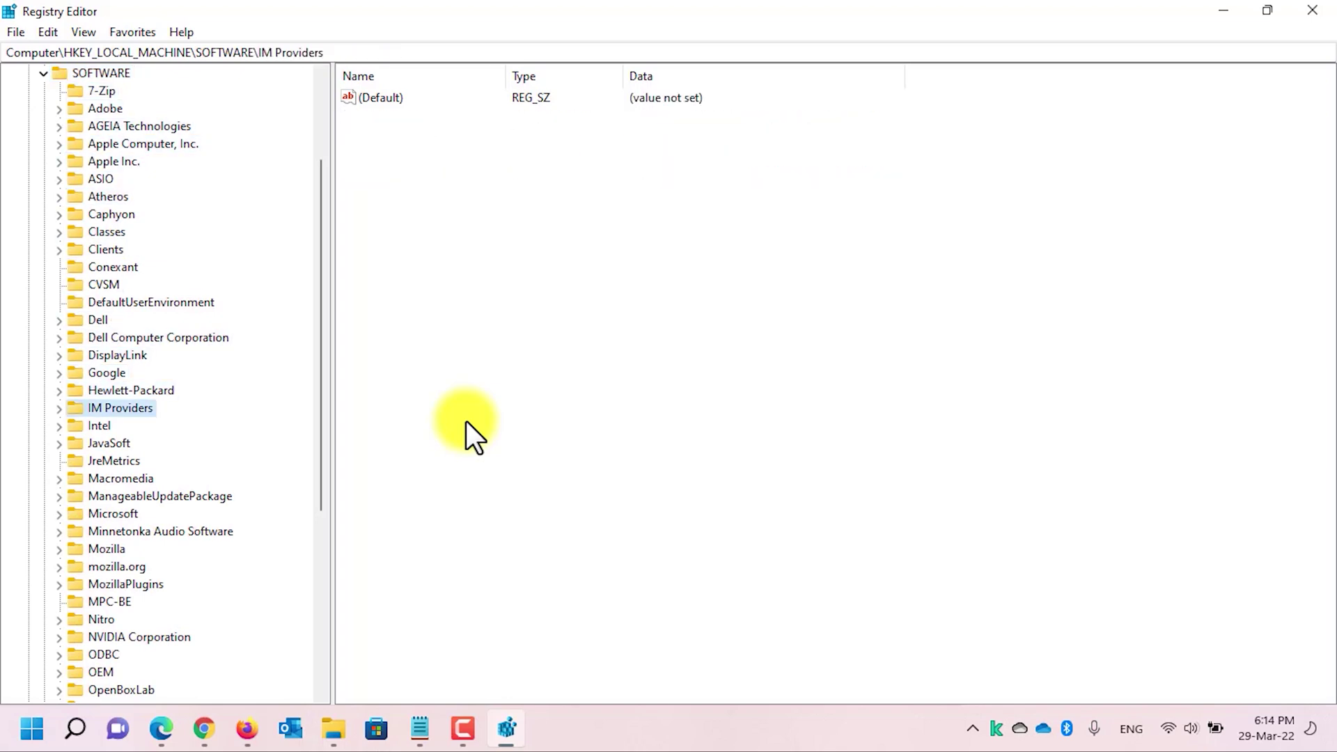
pyautogui.press('Down')
pyautogui.press('Down')
pyautogui.press('Down')
pyautogui.press('Down')
pyautogui.press('Up')
pyautogui.press('Up')
pyautogui.press('Right')
pyautogui.press('Down')
pyautogui.press('Down')
pyautogui.press('Down')
pyautogui.press('Down')
pyautogui.press('Down')
pyautogui.press('Down')
pyautogui.press('Down')
pyautogui.press('Down')
pyautogui.press('Down')
pyautogui.press('Down')
pyautogui.press('Down')
pyautogui.press('Down')
pyautogui.press('Down')
pyautogui.press('Down')
pyautogui.press('Down')
pyautogui.press('Down')
pyautogui.press('Down')
pyautogui.press('Down')
pyautogui.press('Down')
pyautogui.press('Down')
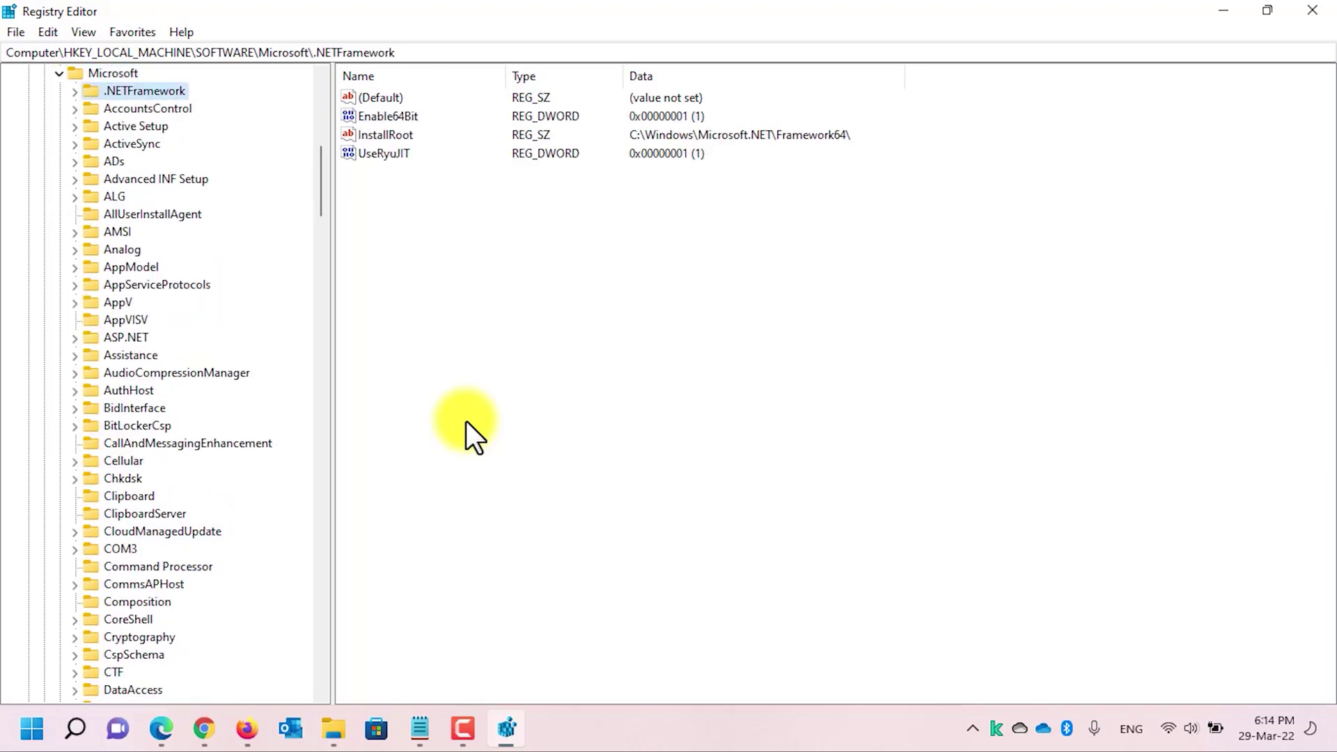
pyautogui.press('Down')
pyautogui.press('Down')
pyautogui.press('Down')
pyautogui.press('Down')
pyautogui.press('Down')
pyautogui.press('Down')
pyautogui.press('Down')
pyautogui.press('Down')
pyautogui.press('Down')
pyautogui.press('Down')
pyautogui.press('Down')
pyautogui.press('Down')
pyautogui.press('Down')
pyautogui.press('Down')
pyautogui.press('Down')
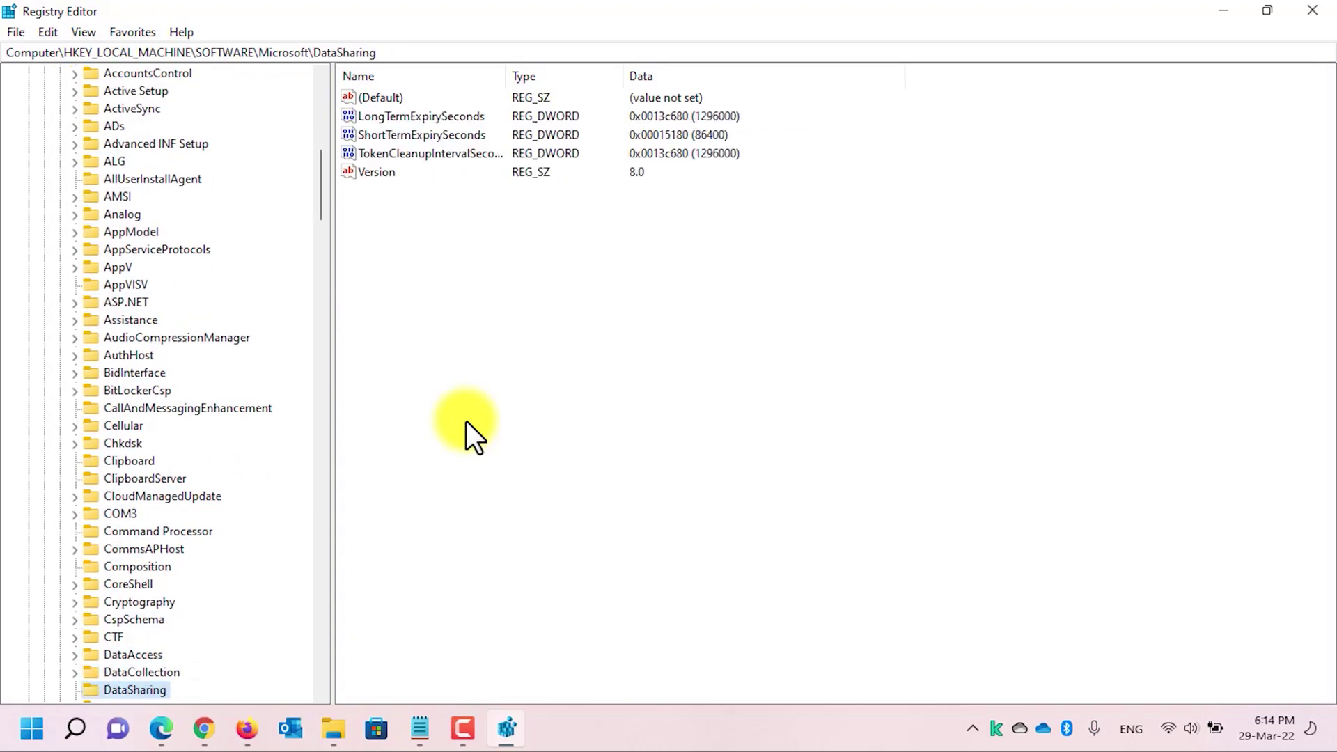
pyautogui.press('Down')
pyautogui.press('Down')
pyautogui.press('Down')
pyautogui.press('Down')
pyautogui.press('Down')
pyautogui.press('Down')
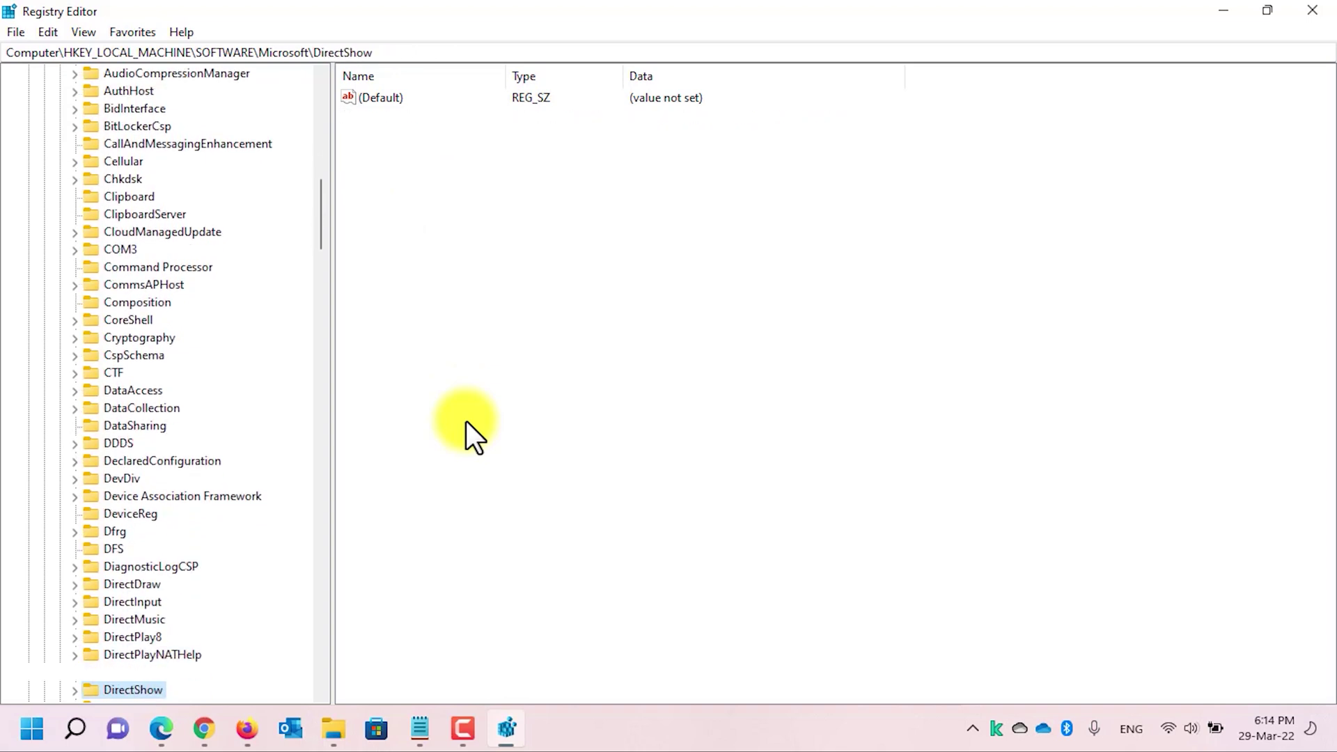
pyautogui.press('Down')
pyautogui.press('Down')
pyautogui.press('Down')
pyautogui.press('Down')
pyautogui.press('Down')
pyautogui.press('Down')
pyautogui.press('Down')
pyautogui.press('Down')
pyautogui.press('Down')
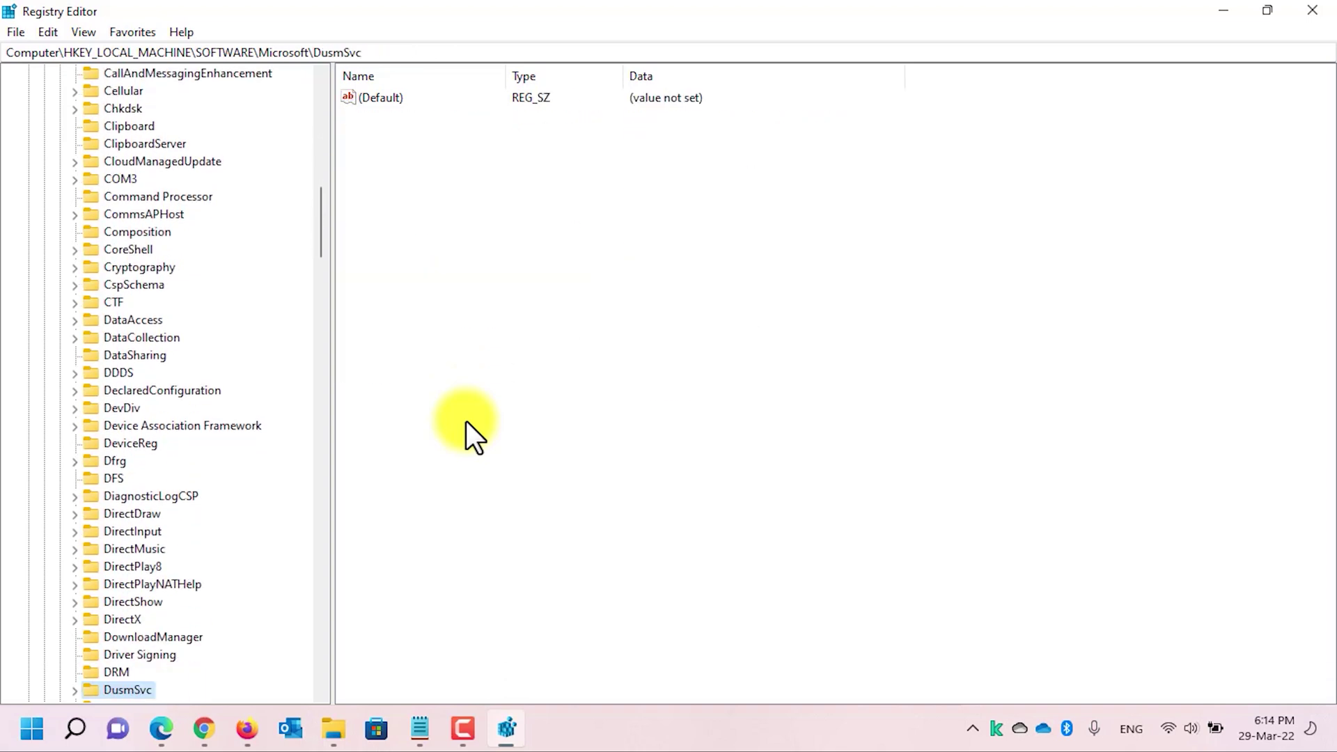
pyautogui.press('Down')
pyautogui.press('Down')
pyautogui.press('Down')
pyautogui.press('Down')
pyautogui.press('Down')
pyautogui.press('Down')
pyautogui.press('Down')
pyautogui.press('Down')
pyautogui.press('Down')
pyautogui.press('Down')
pyautogui.press('Down')
pyautogui.press('Down')
pyautogui.press('Down')
pyautogui.press('Down')
pyautogui.press('Down')
pyautogui.press('Down')
pyautogui.press('Down')
pyautogui.press('Down')
pyautogui.press('Down')
pyautogui.press('Down')
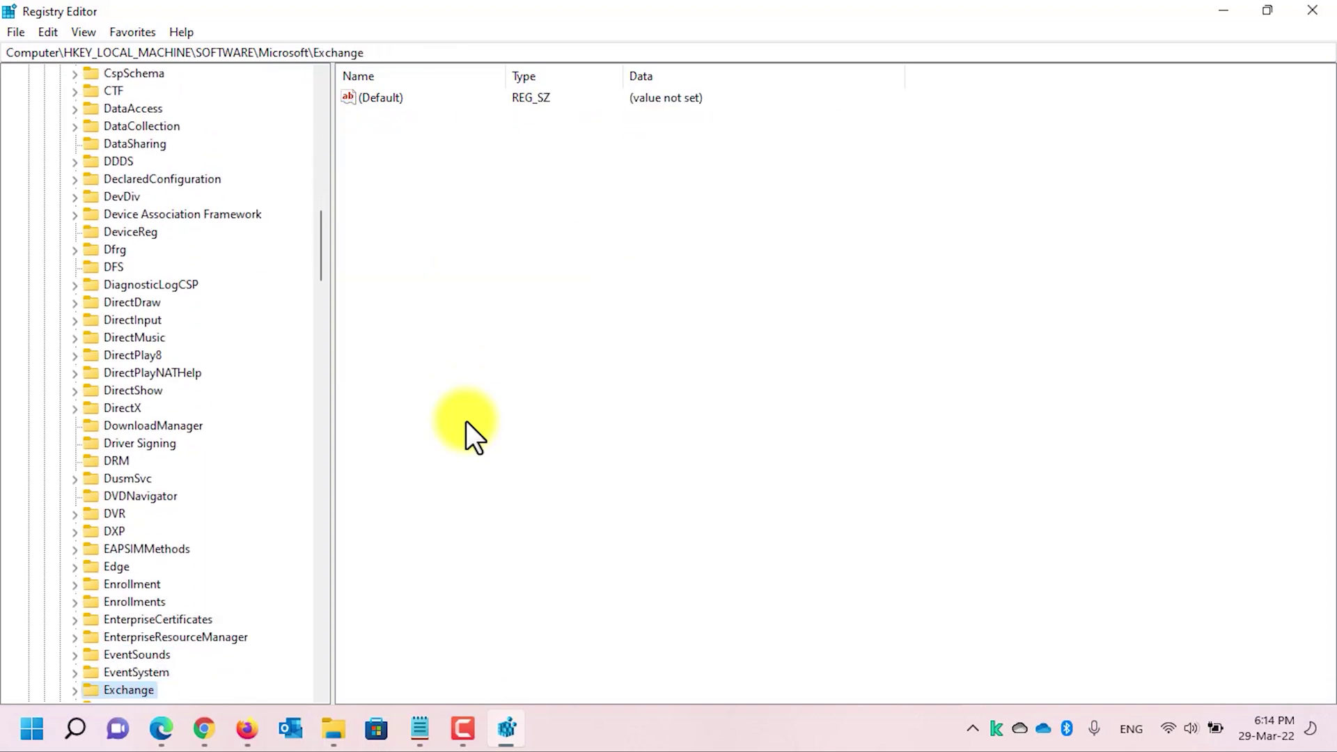
pyautogui.press('Down')
pyautogui.press('Down')
pyautogui.press('Down')
pyautogui.press('Down')
pyautogui.press('Down')
pyautogui.press('Down')
pyautogui.press('Down')
pyautogui.press('Down')
pyautogui.press('Down')
pyautogui.press('Down')
pyautogui.press('Down')
pyautogui.press('Down')
pyautogui.press('Down')
pyautogui.press('Down')
pyautogui.press('Down')
pyautogui.press('Down')
pyautogui.press('Down')
pyautogui.press('Down')
pyautogui.press('Down')
pyautogui.press('Down')
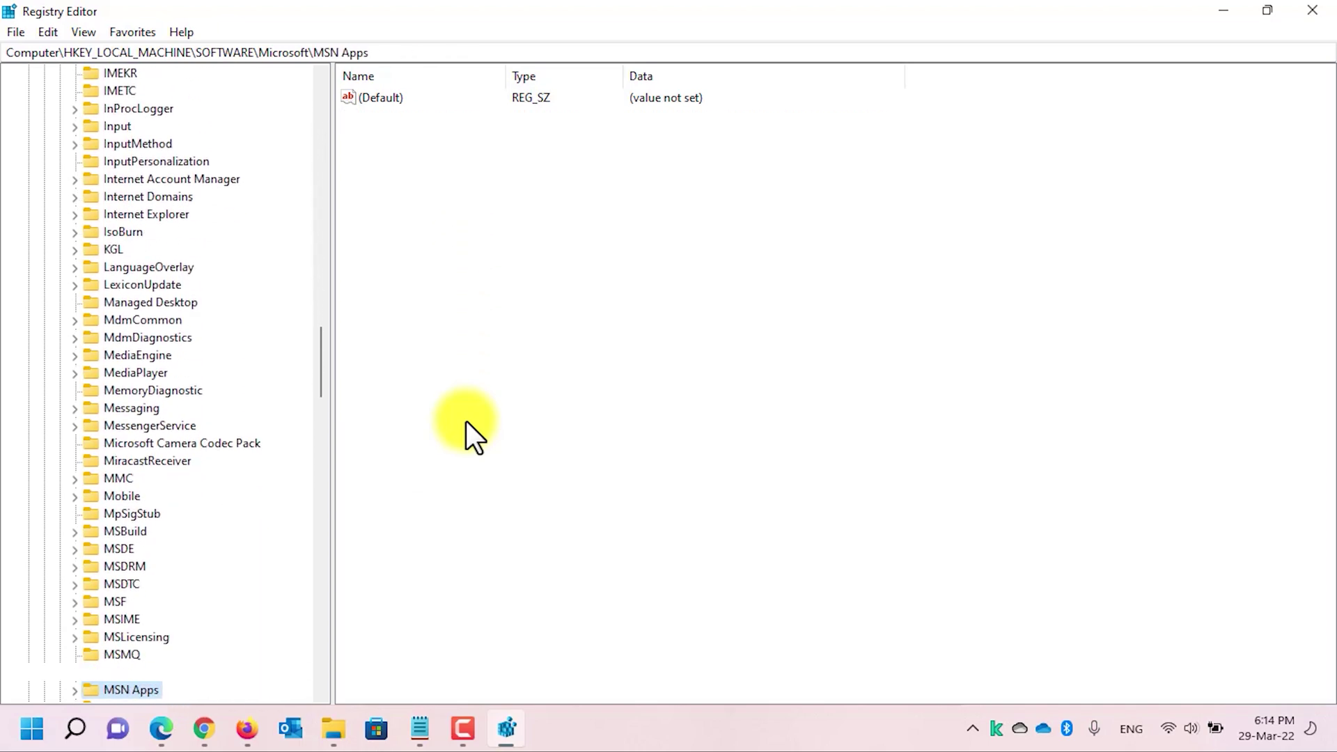
pyautogui.press('Down')
pyautogui.press('Down')
pyautogui.press('Down')
pyautogui.press('Down')
pyautogui.press('Down')
pyautogui.press('Down')
pyautogui.press('Down')
pyautogui.press('Down')
pyautogui.press('Down')
pyautogui.press('Down')
pyautogui.press('Down')
pyautogui.press('Down')
pyautogui.press('Down')
pyautogui.press('Down')
pyautogui.press('Down')
pyautogui.press('Down')
pyautogui.press('Down')
pyautogui.press('Down')
pyautogui.press('Down')
pyautogui.press('Down')
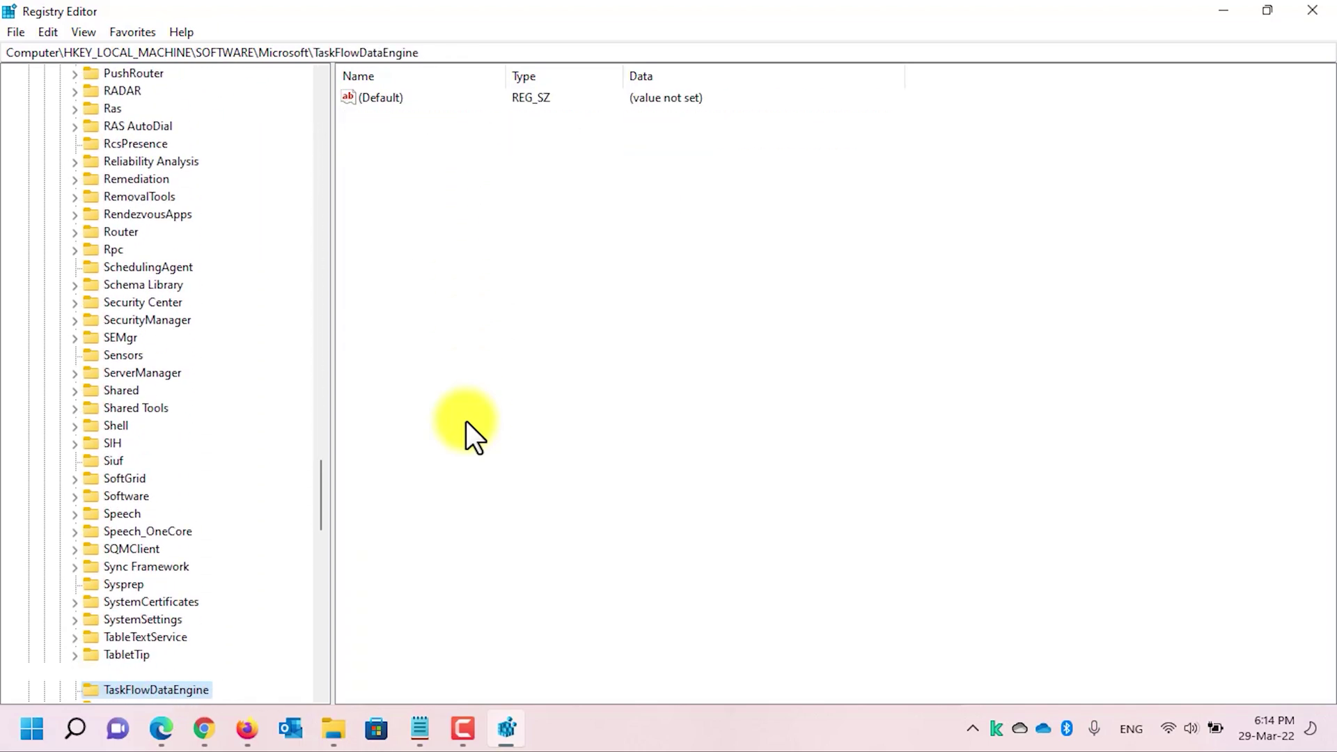
pyautogui.press('Down')
pyautogui.press('Down')
pyautogui.press('Down')
pyautogui.press('Down')
pyautogui.press('Down')
pyautogui.press('Down')
pyautogui.press('Down')
pyautogui.press('Down')
pyautogui.press('Down')
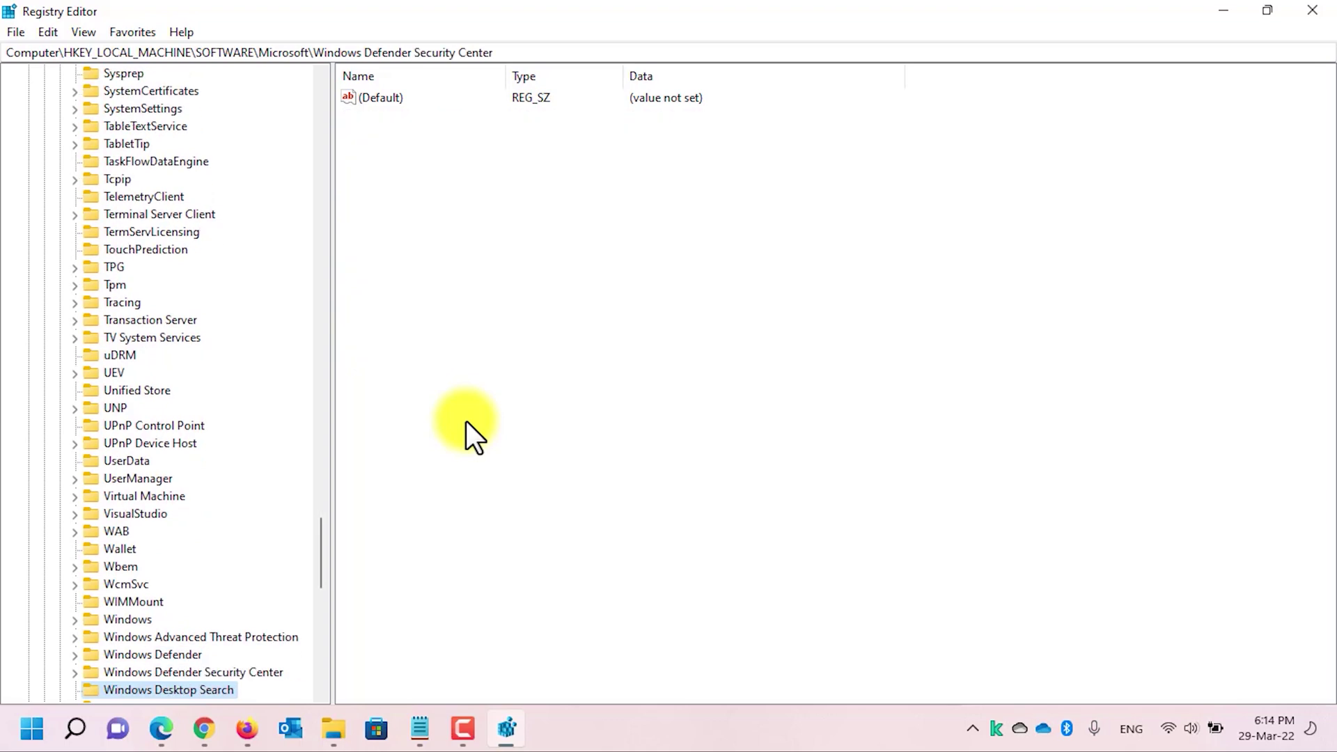
pyautogui.press('Down')
pyautogui.press('Down')
pyautogui.press('Down')
# Step: Go to Windows NT\CurrentVersion\SoftwareProtectionPlatform, read BackupProductKeyDefault, then close Registry Editor
pyautogui.press('Up')
pyautogui.press('Up')
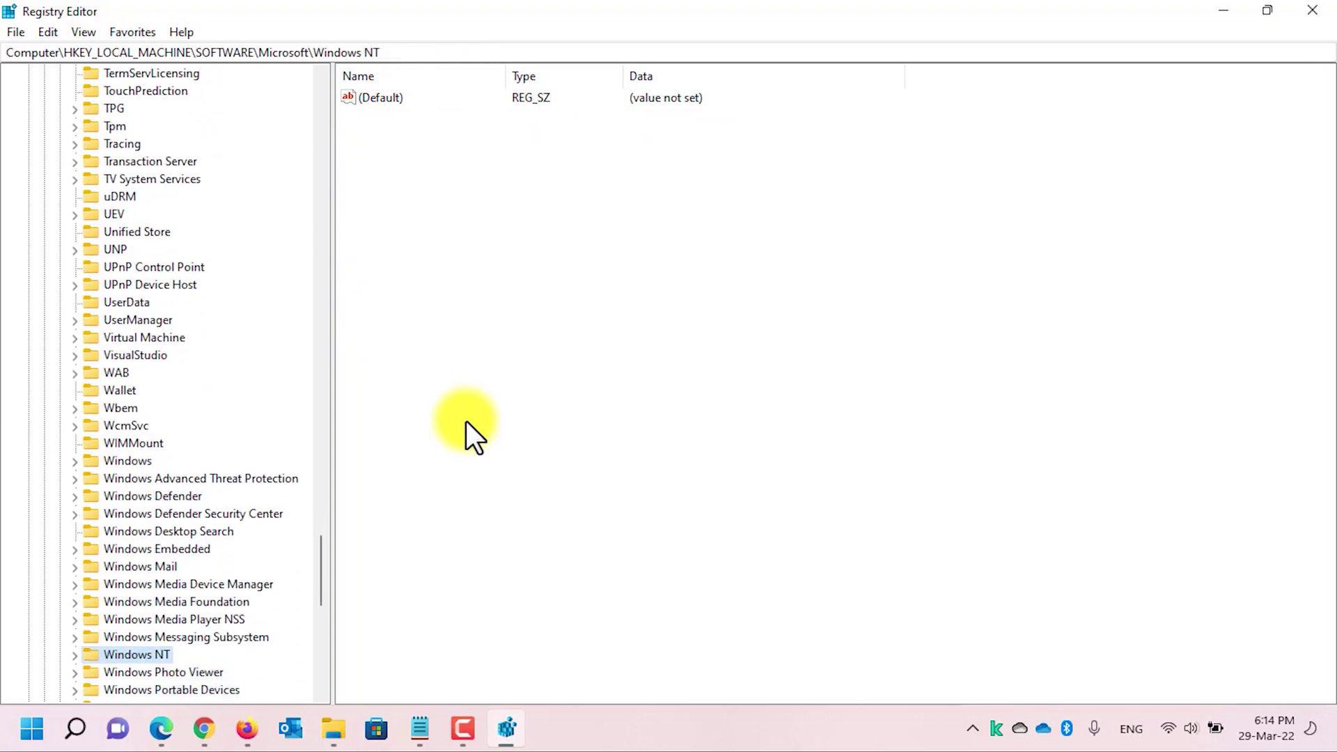
pyautogui.press('Right')
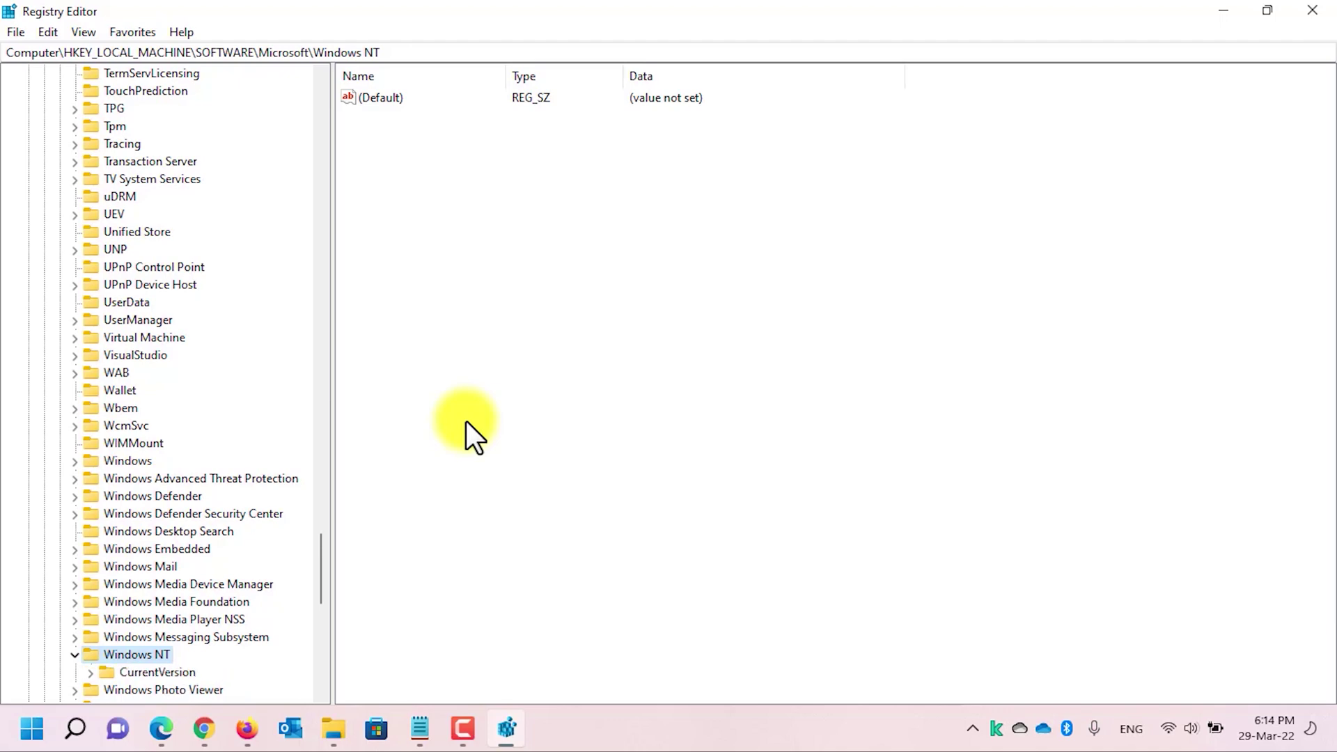
pyautogui.press('Down')
pyautogui.press('Right')
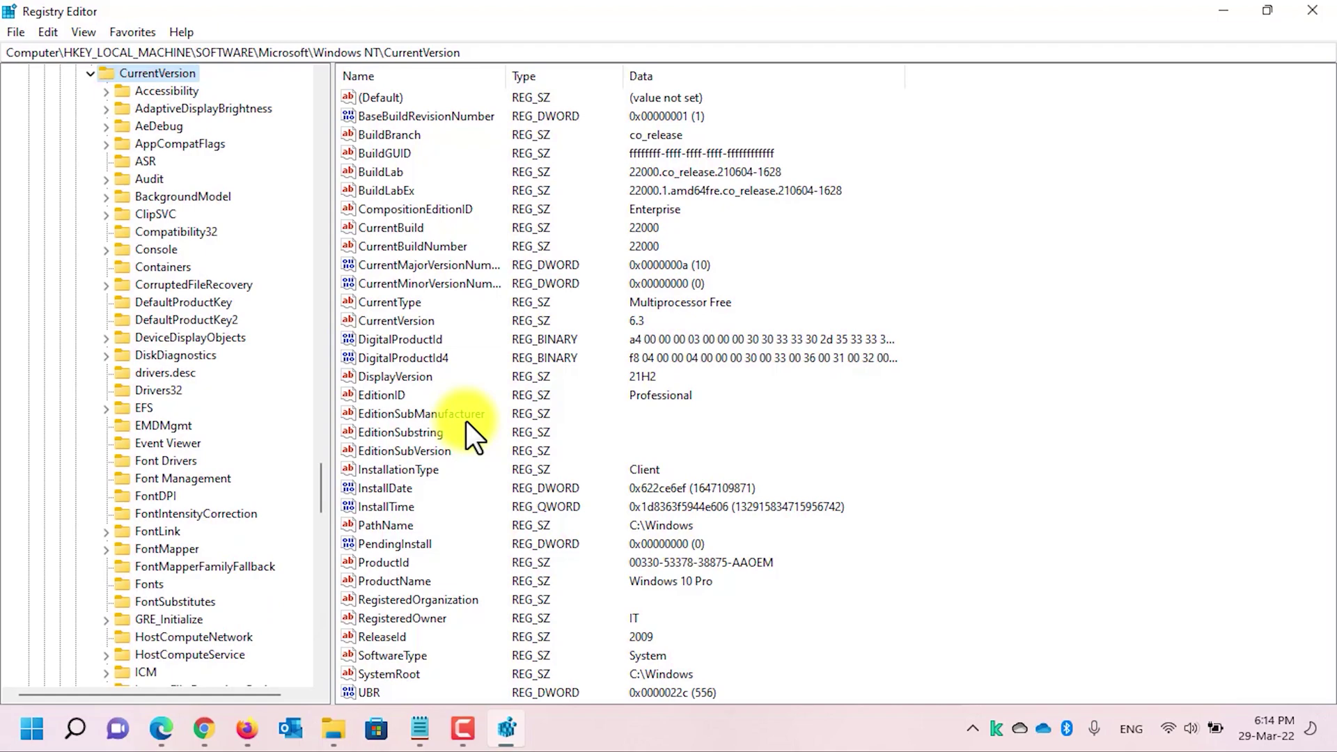
pyautogui.press('Down')
pyautogui.press('Down')
pyautogui.press('Down')
pyautogui.press('Down')
pyautogui.press('Down')
pyautogui.press('Down')
pyautogui.press('Down')
pyautogui.press('Down')
pyautogui.press('Down')
pyautogui.press('Down')
pyautogui.press('Down')
pyautogui.press('Down')
pyautogui.press('Down')
pyautogui.press('Down')
pyautogui.press('Down')
pyautogui.press('Down')
pyautogui.press('Down')
pyautogui.press('Down')
pyautogui.press('Down')
pyautogui.press('Down')
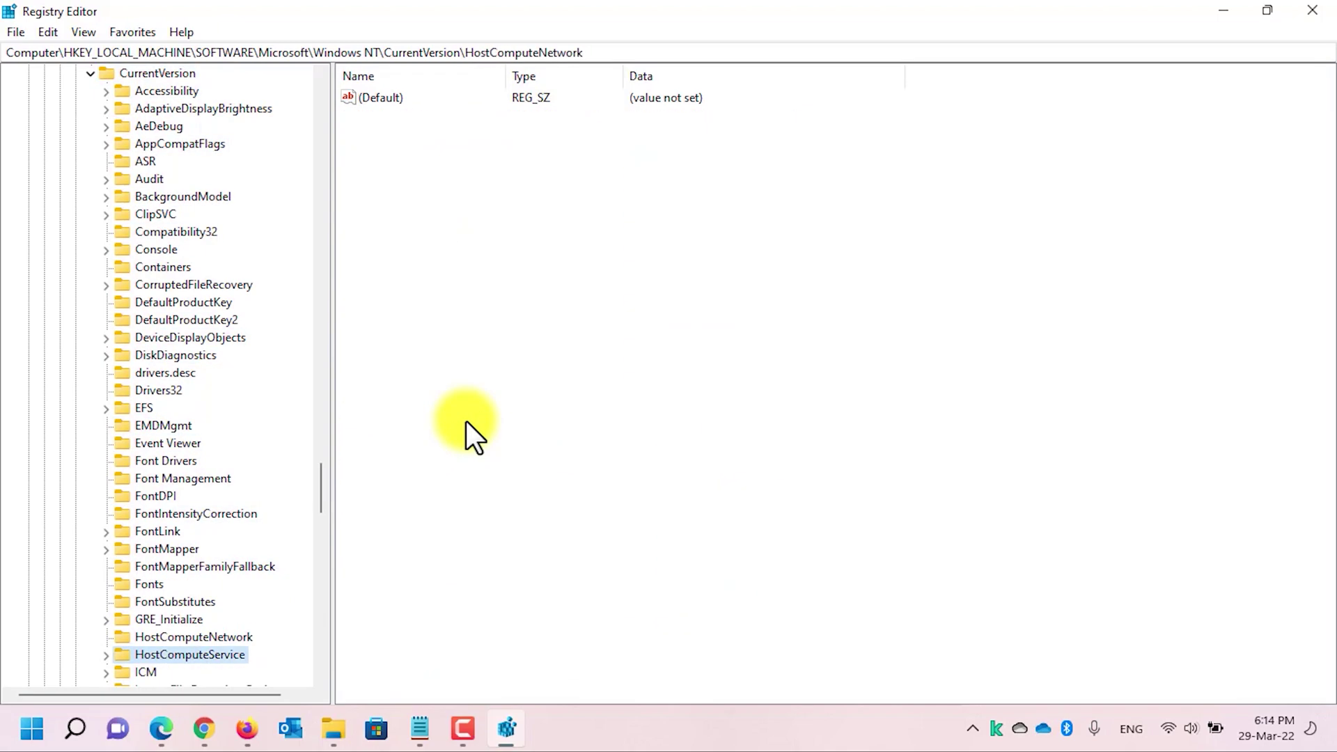
pyautogui.press('Down')
pyautogui.press('Down')
pyautogui.press('Down')
pyautogui.press('Down')
pyautogui.press('Down')
pyautogui.press('Down')
pyautogui.press('Down')
pyautogui.press('Down')
pyautogui.press('Down')
pyautogui.press('Down')
pyautogui.press('Down')
pyautogui.press('Down')
pyautogui.press('Down')
pyautogui.press('Down')
pyautogui.press('Down')
pyautogui.press('Down')
pyautogui.press('Down')
pyautogui.press('Down')
pyautogui.press('Down')
pyautogui.press('Down')
pyautogui.press('Up')
pyautogui.press('Up')
pyautogui.press('Up')
pyautogui.press('Up')
pyautogui.press('Up')
pyautogui.press('Up')
pyautogui.press('Up')
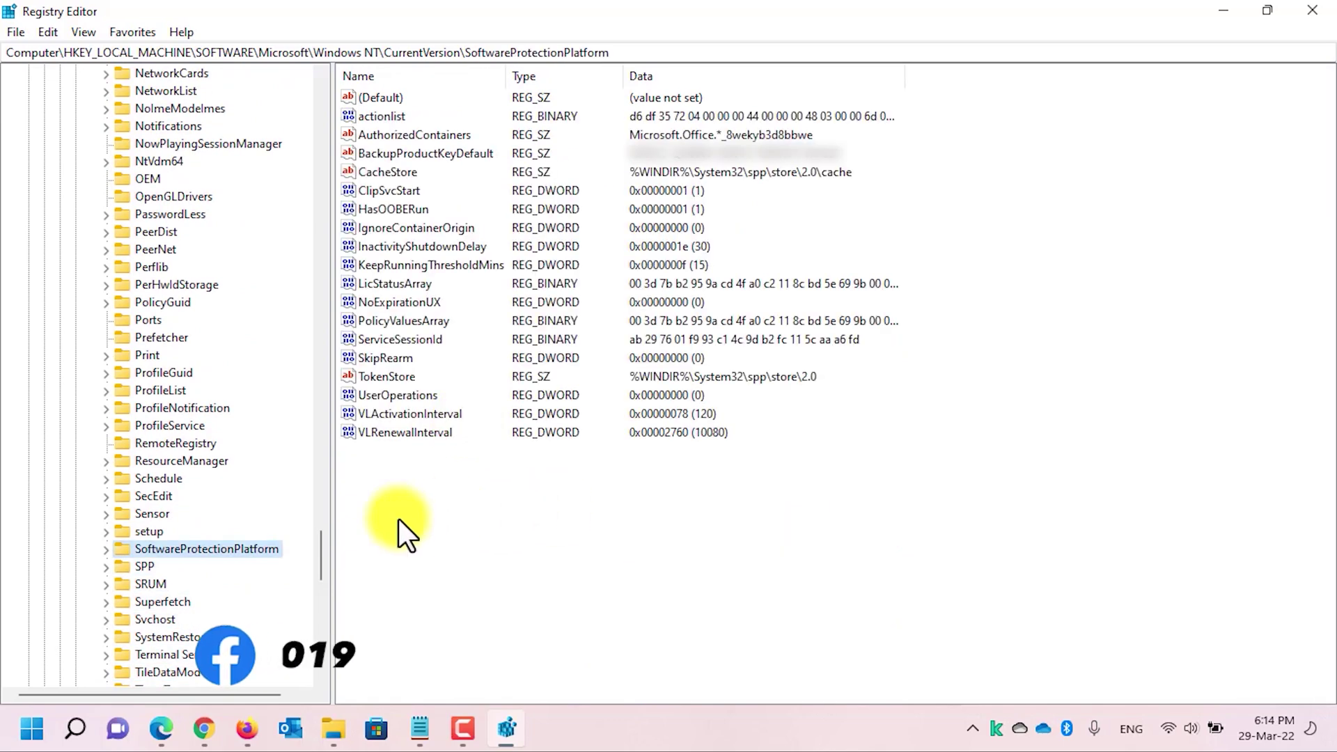
pyautogui.click(398, 159)
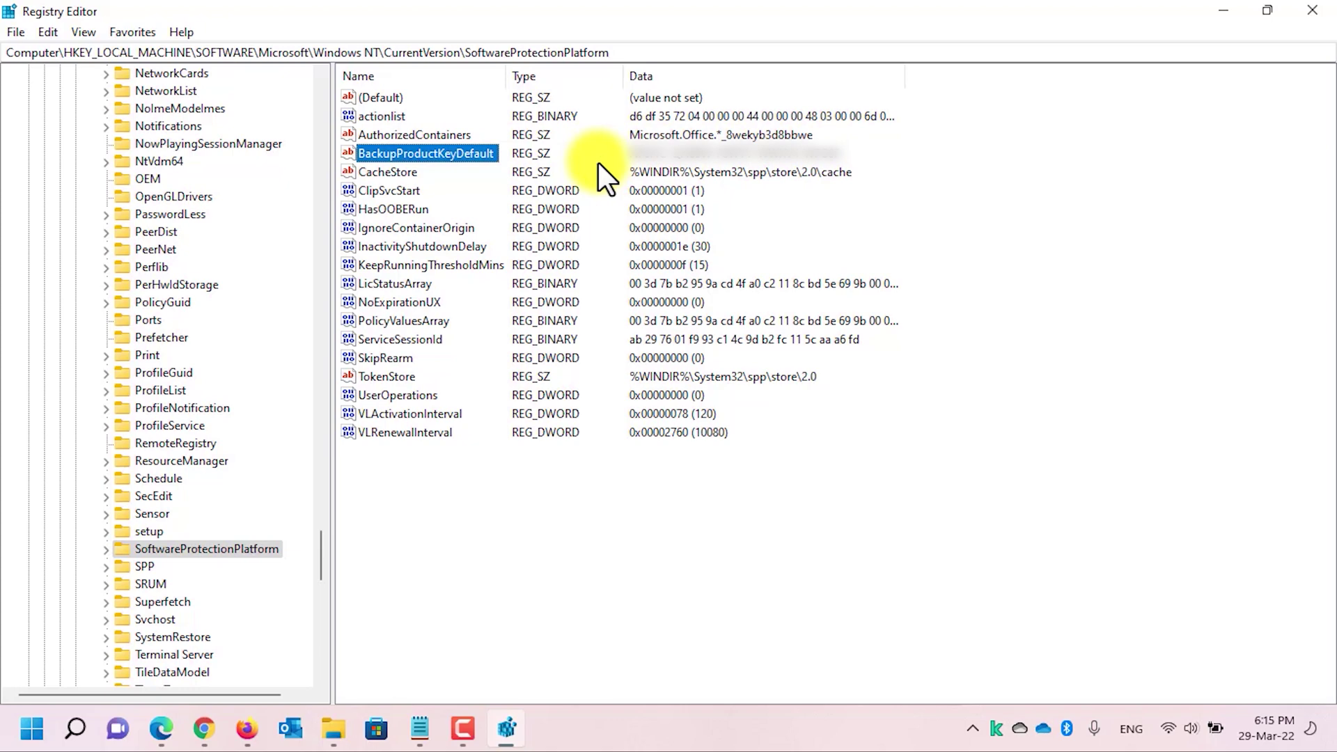
pyautogui.click(1307, 14)
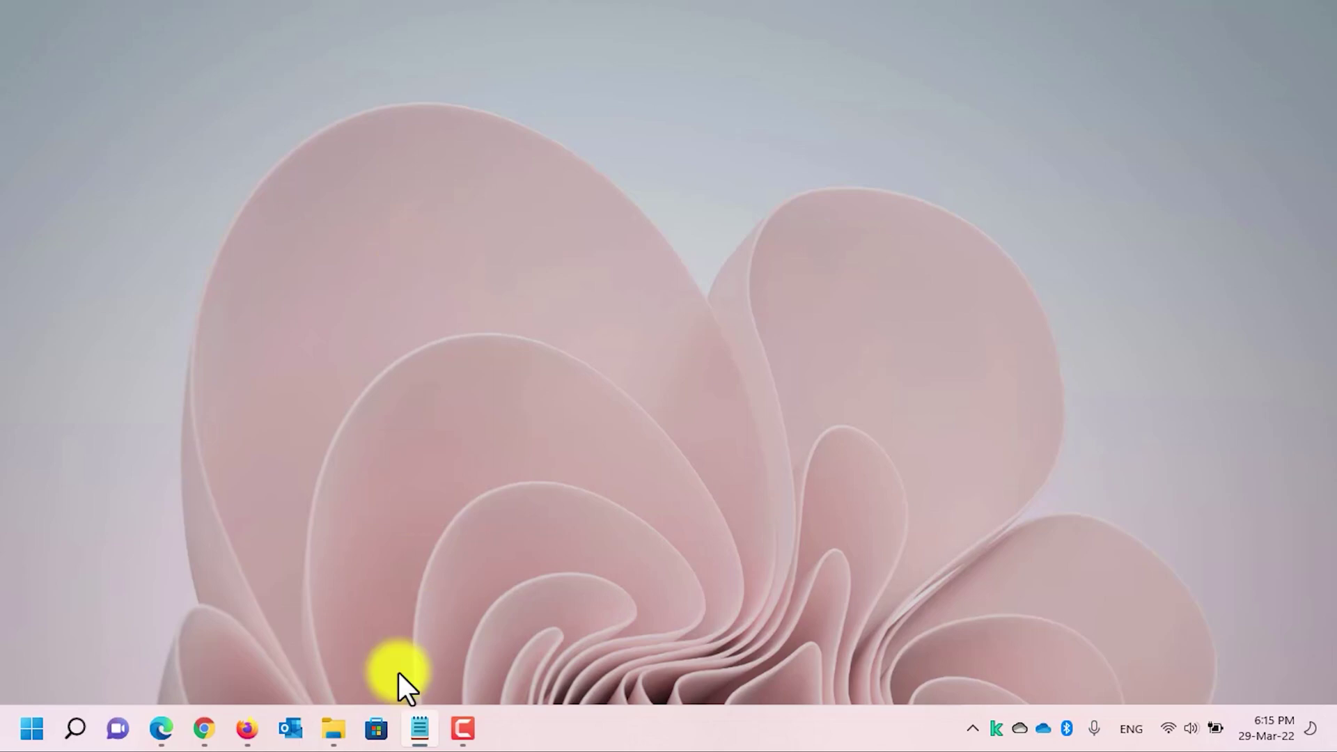
# Step: Search Microsoft Store for showkeyplus and launch ShowKeyPlus from its app page
pyautogui.click(376, 728)
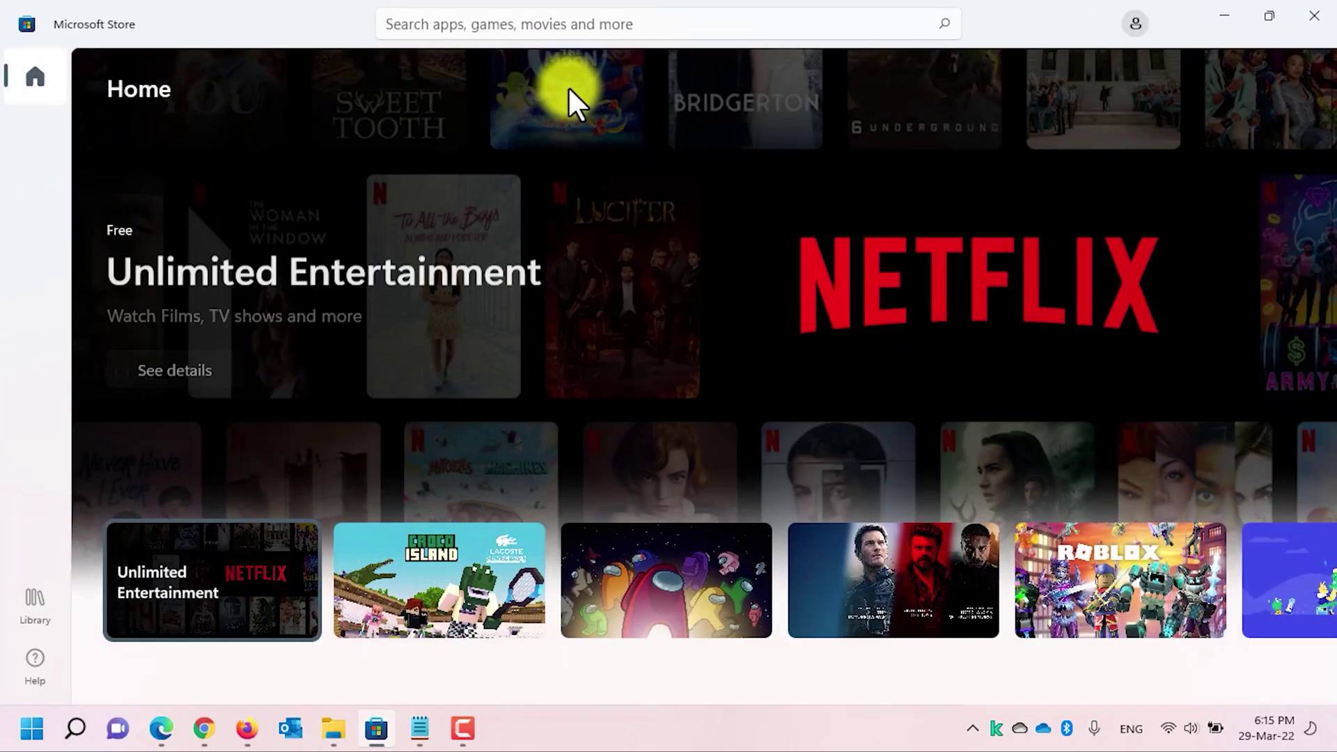
pyautogui.click(571, 28)
pyautogui.write('showkeyplus')
pyautogui.press('Return')
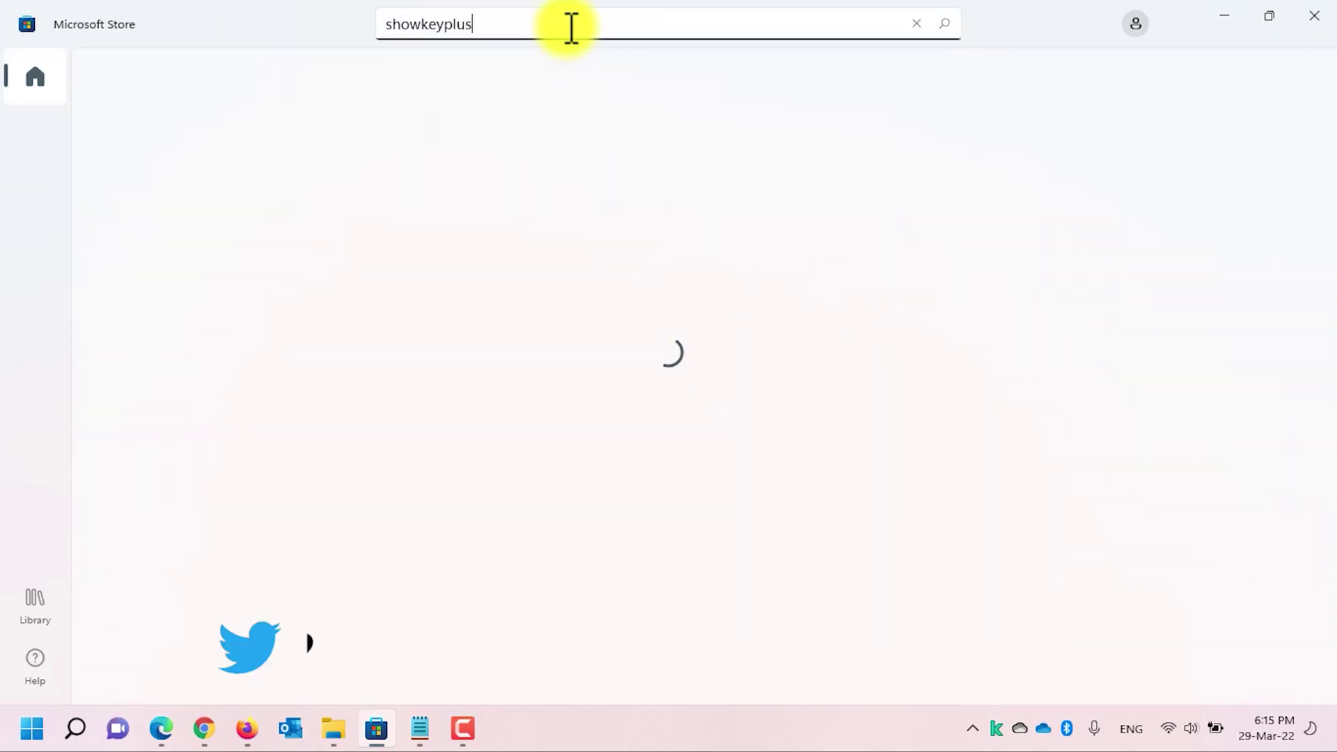
pyautogui.click(514, 103)
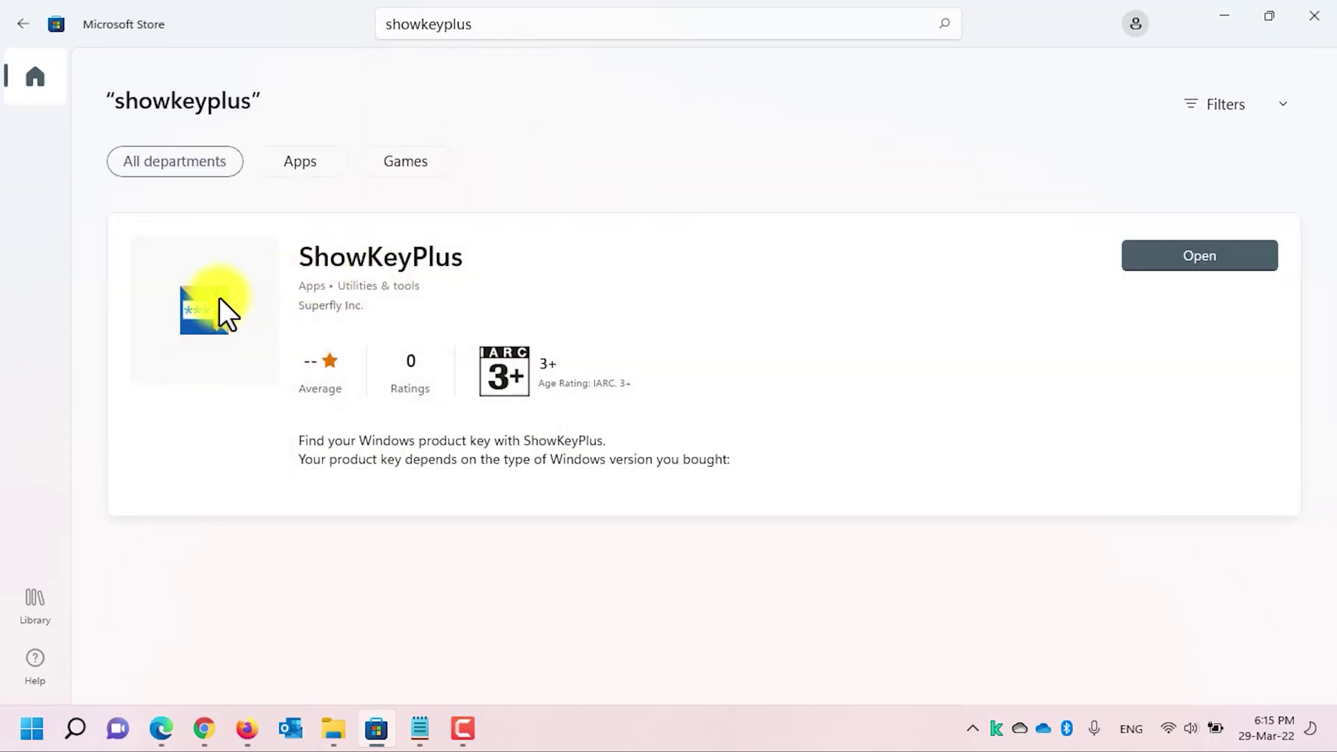
pyautogui.click(219, 298)
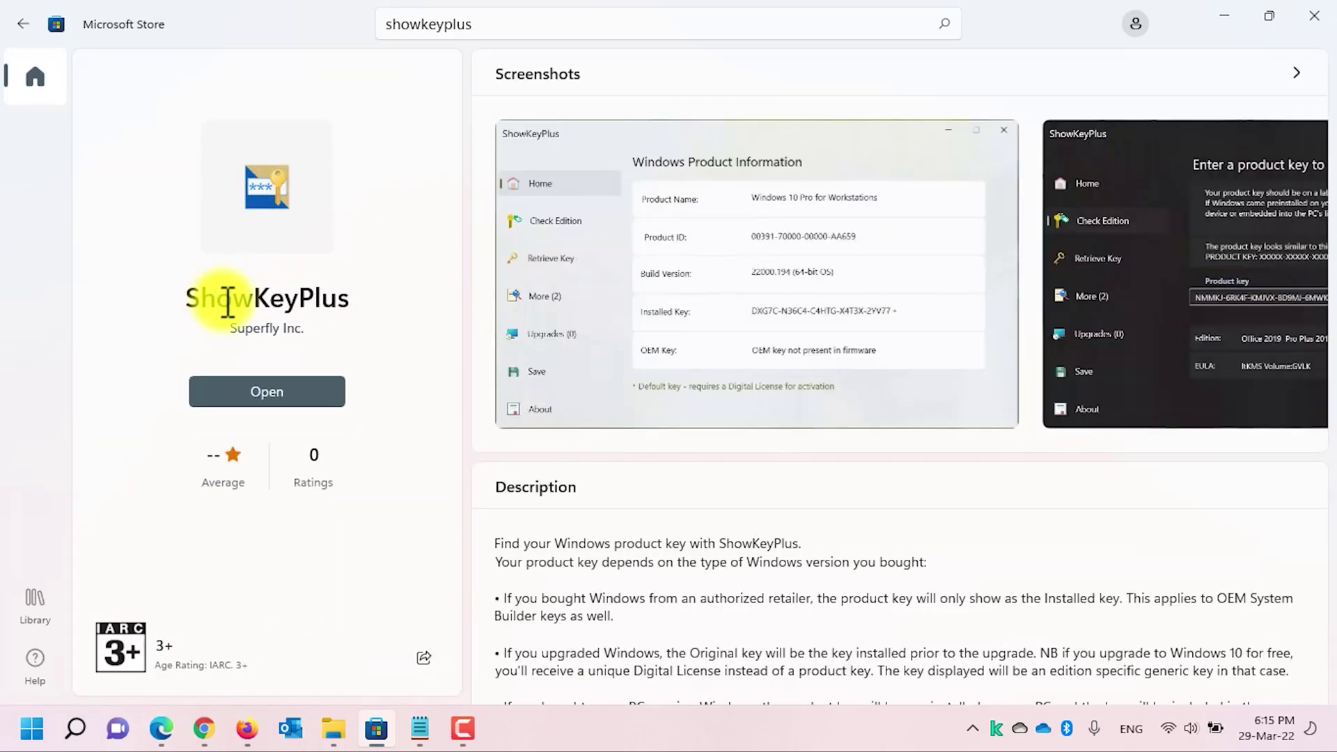
pyautogui.click(273, 392)
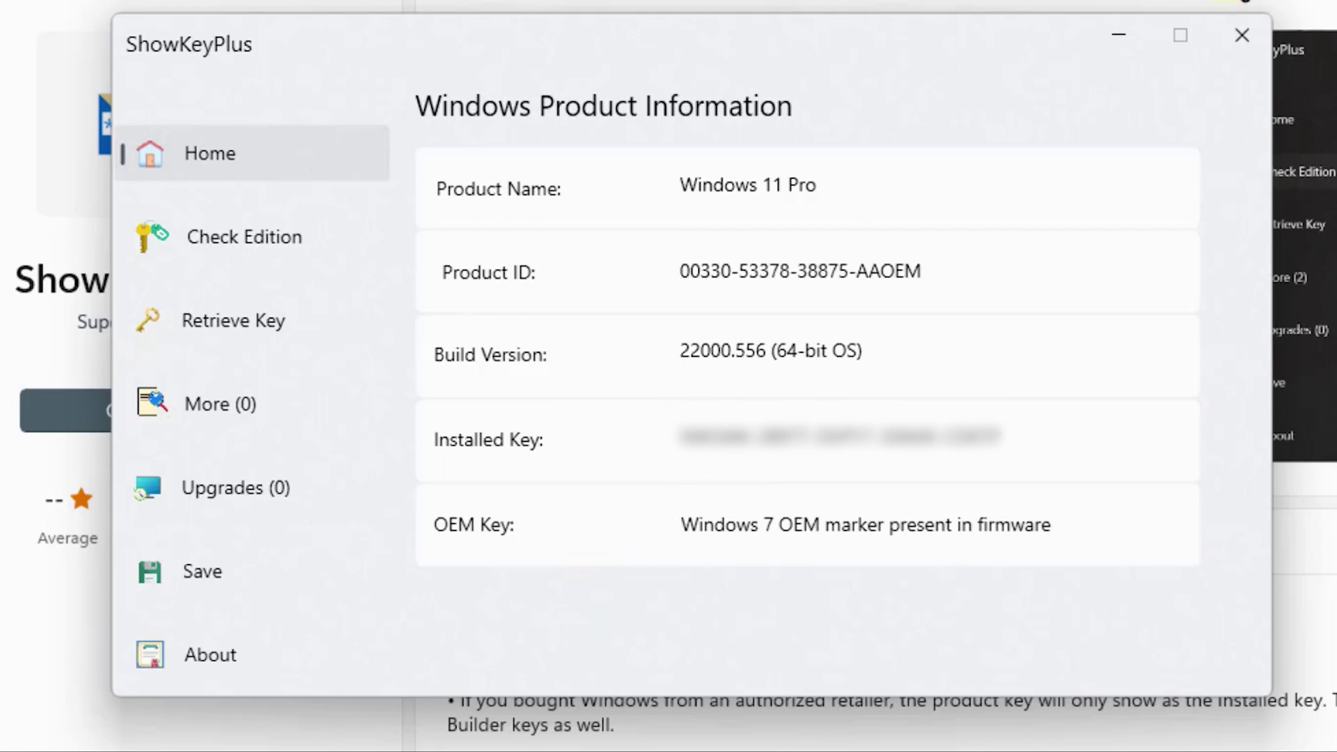
# Step: Close ShowKeyPlus and Microsoft Store after reading the Windows 11 Pro product information
pyautogui.click(1241, 35)
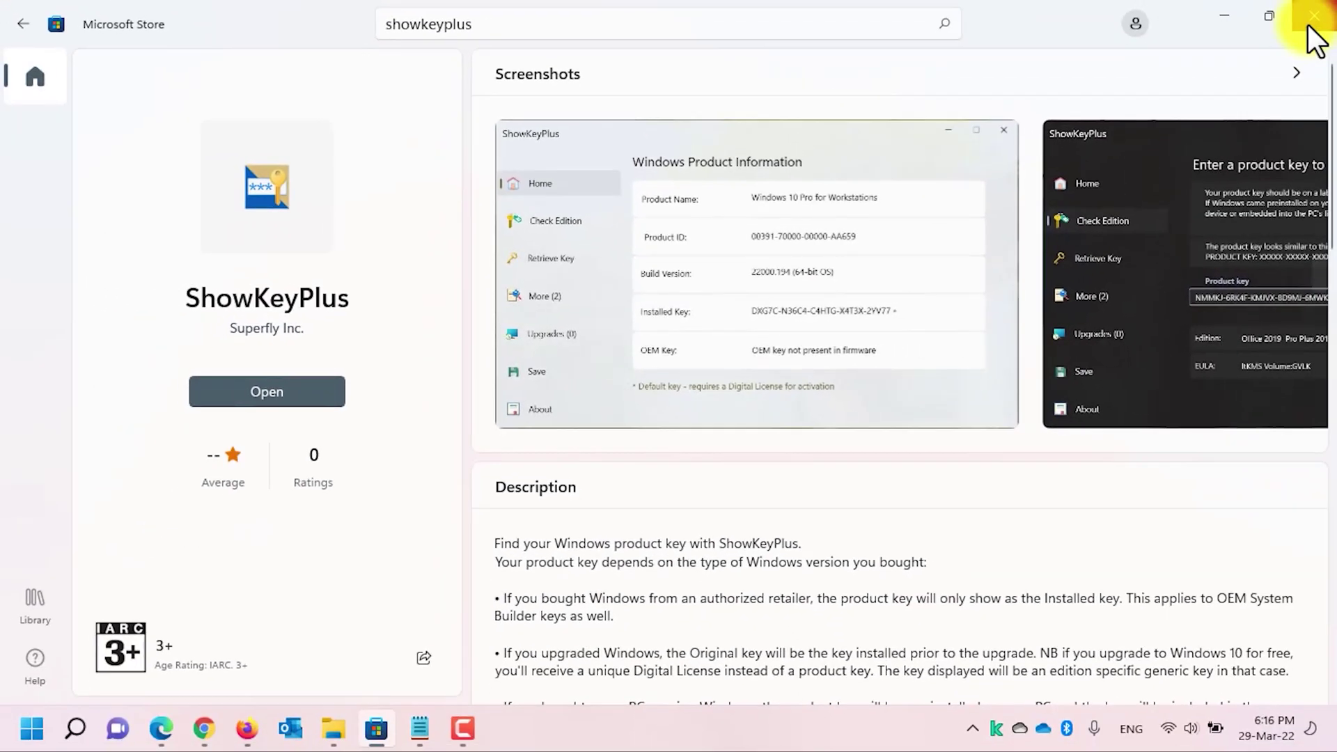
pyautogui.click(1308, 25)
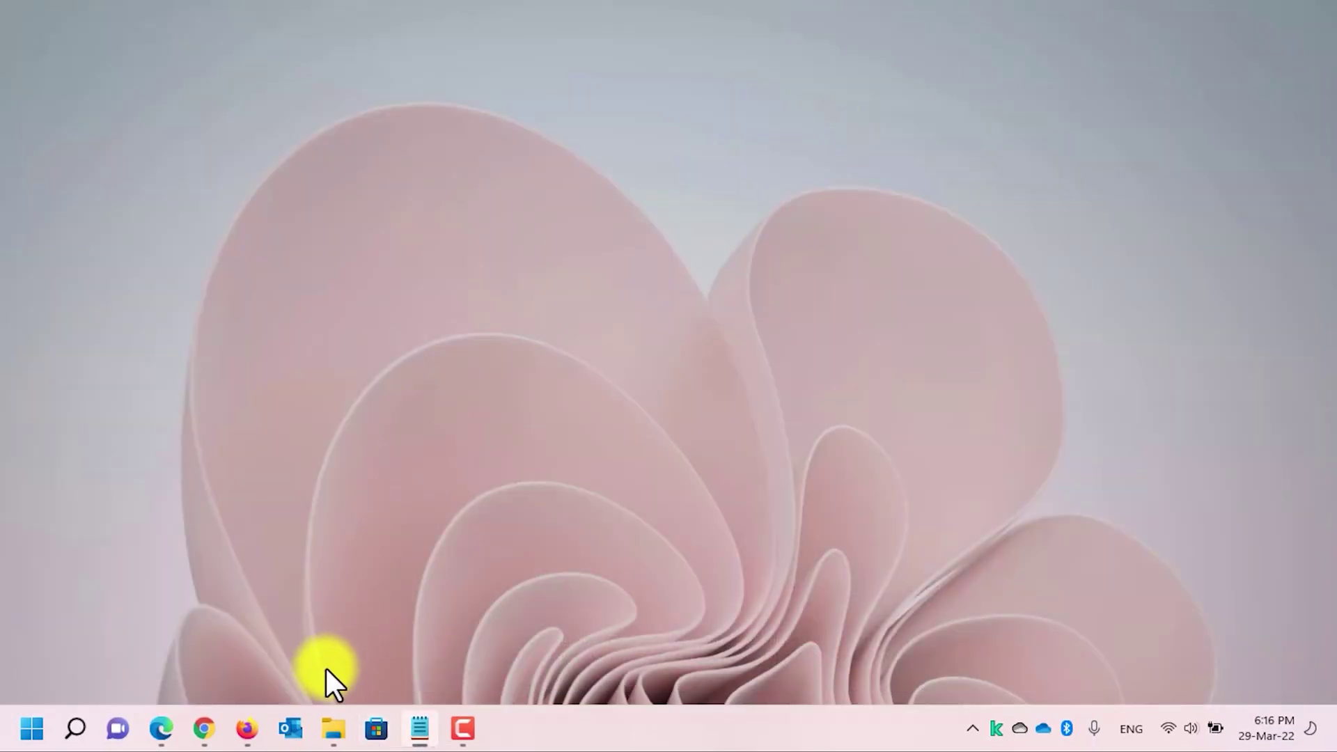
# Step: Open the keyfinder folder in File Explorer and bring up keyfinder.exe's context menu
pyautogui.click(331, 728)
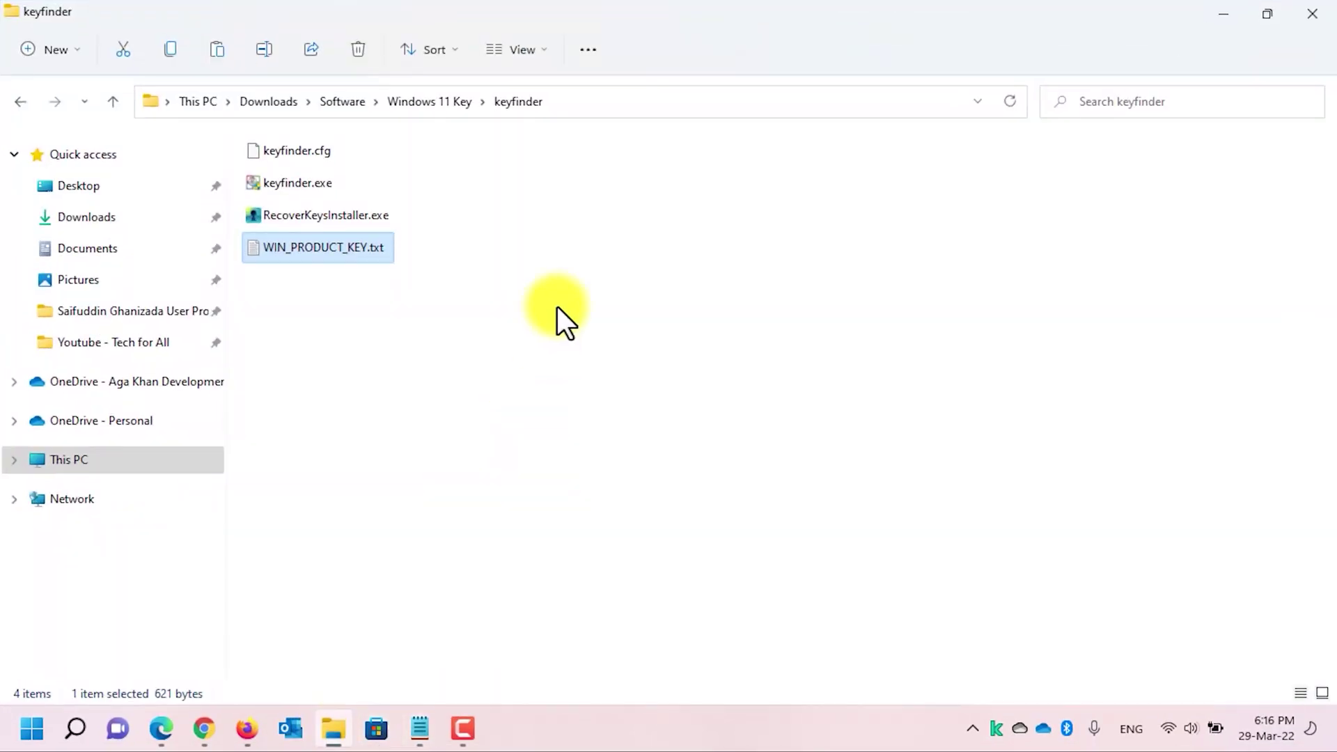
pyautogui.click(557, 307)
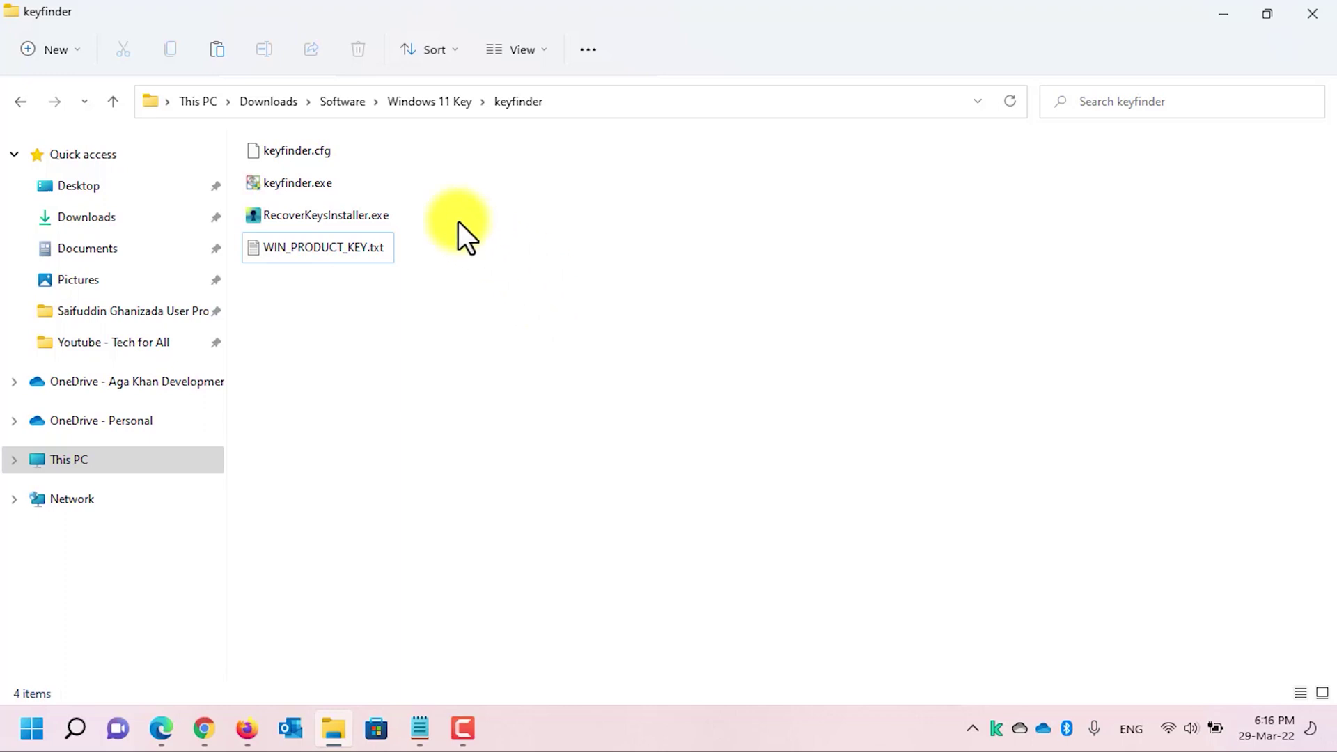
pyautogui.click(329, 198)
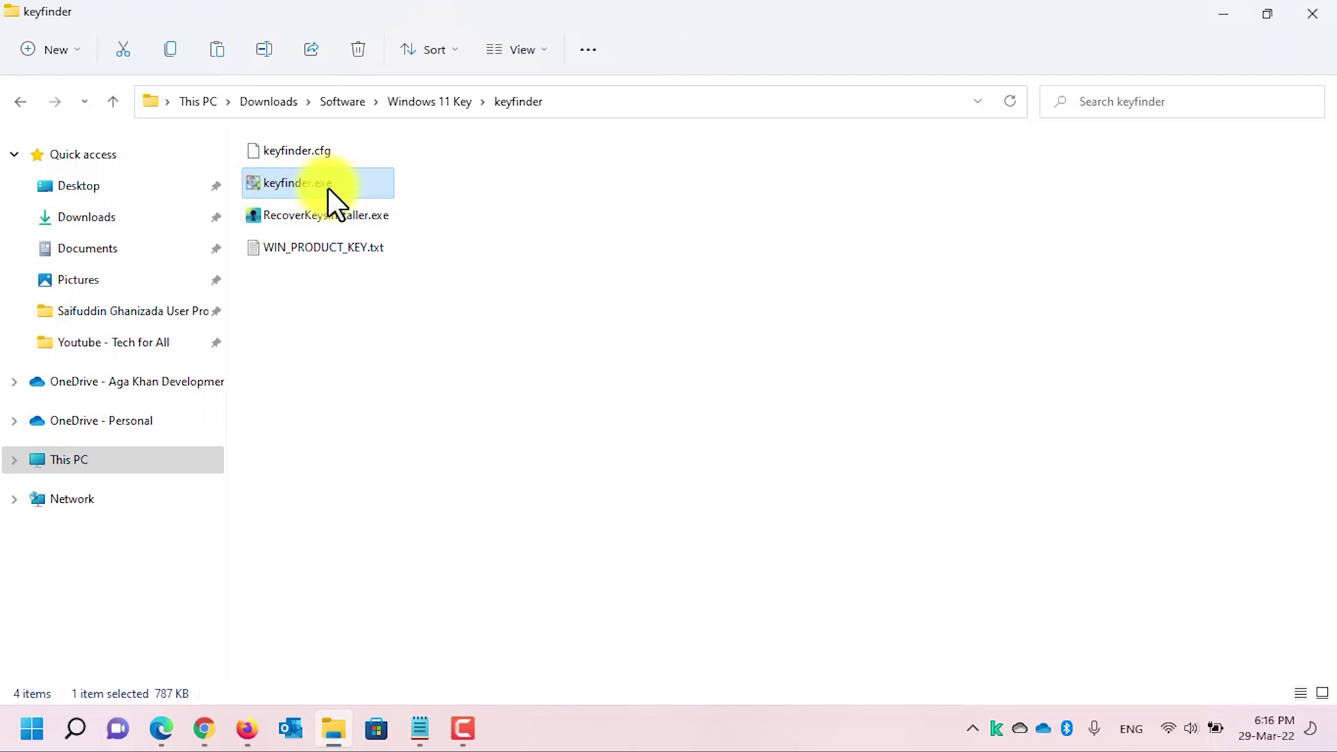
pyautogui.rightClick(328, 188)
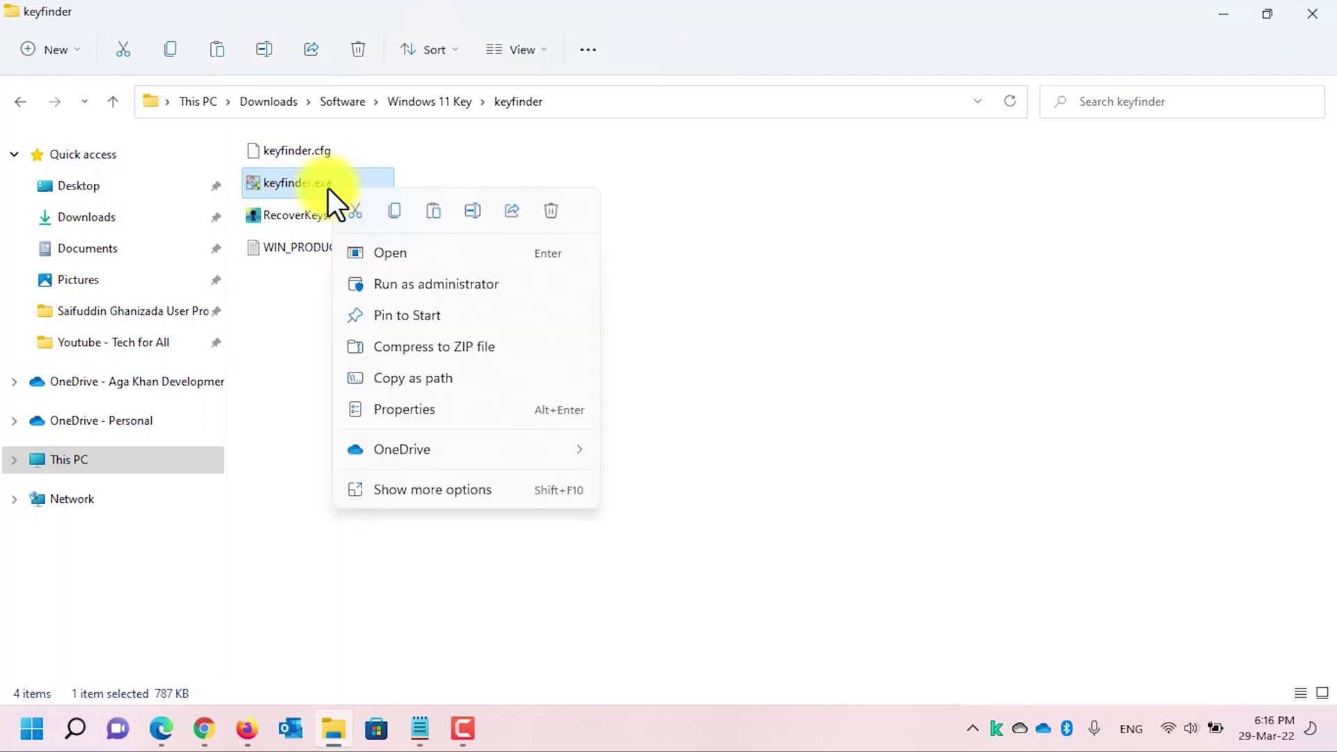
# Step: Run keyfinder.exe as administrator, read the Windows 10 Enterprise CD key, then close Keyfinder
pyautogui.click(395, 283)
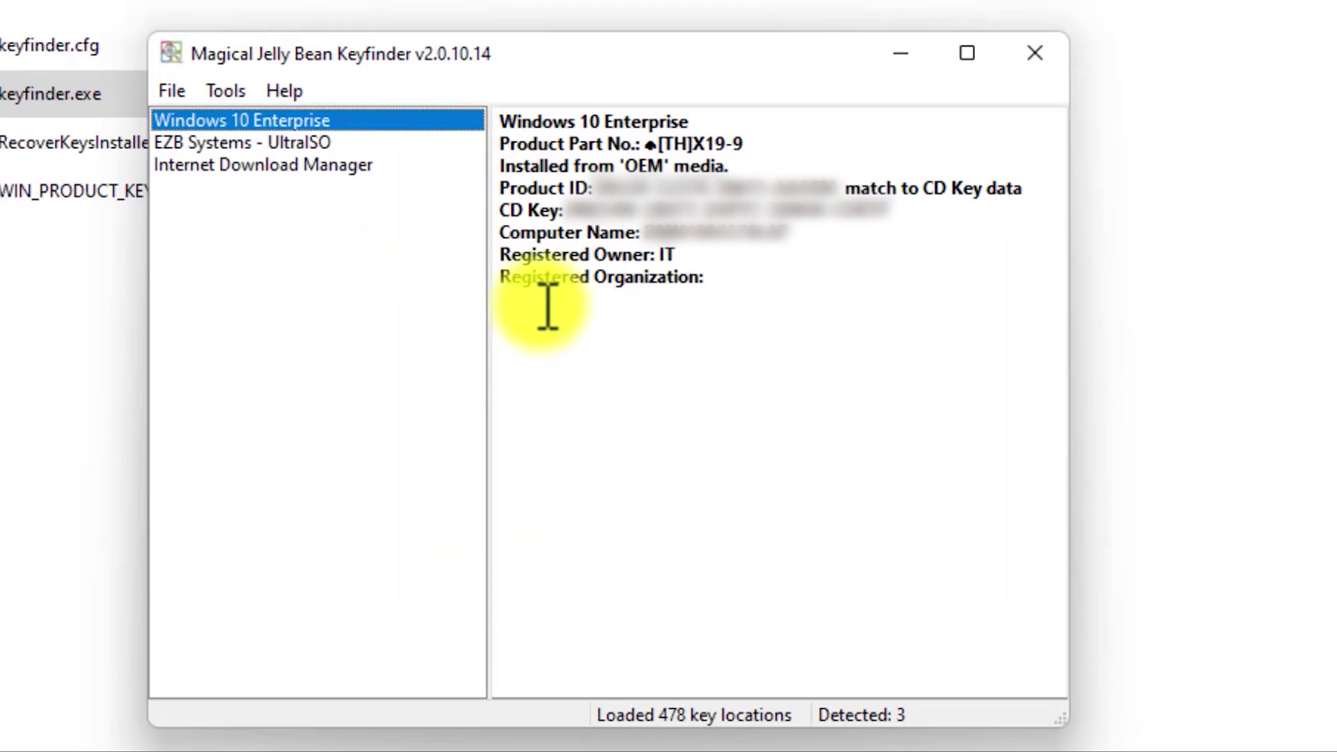
pyautogui.moveTo(509, 211); pyautogui.dragTo(812, 227)
pyautogui.click(686, 264)
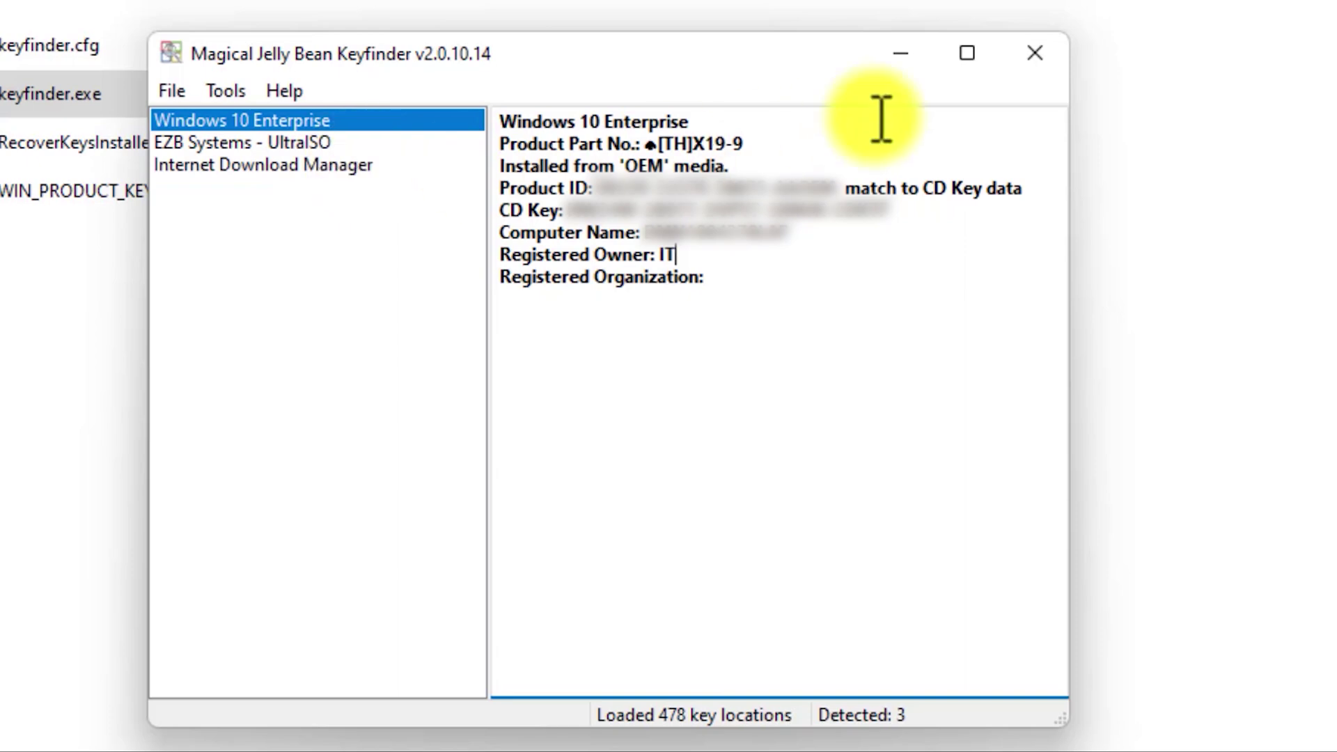
pyautogui.click(1034, 66)
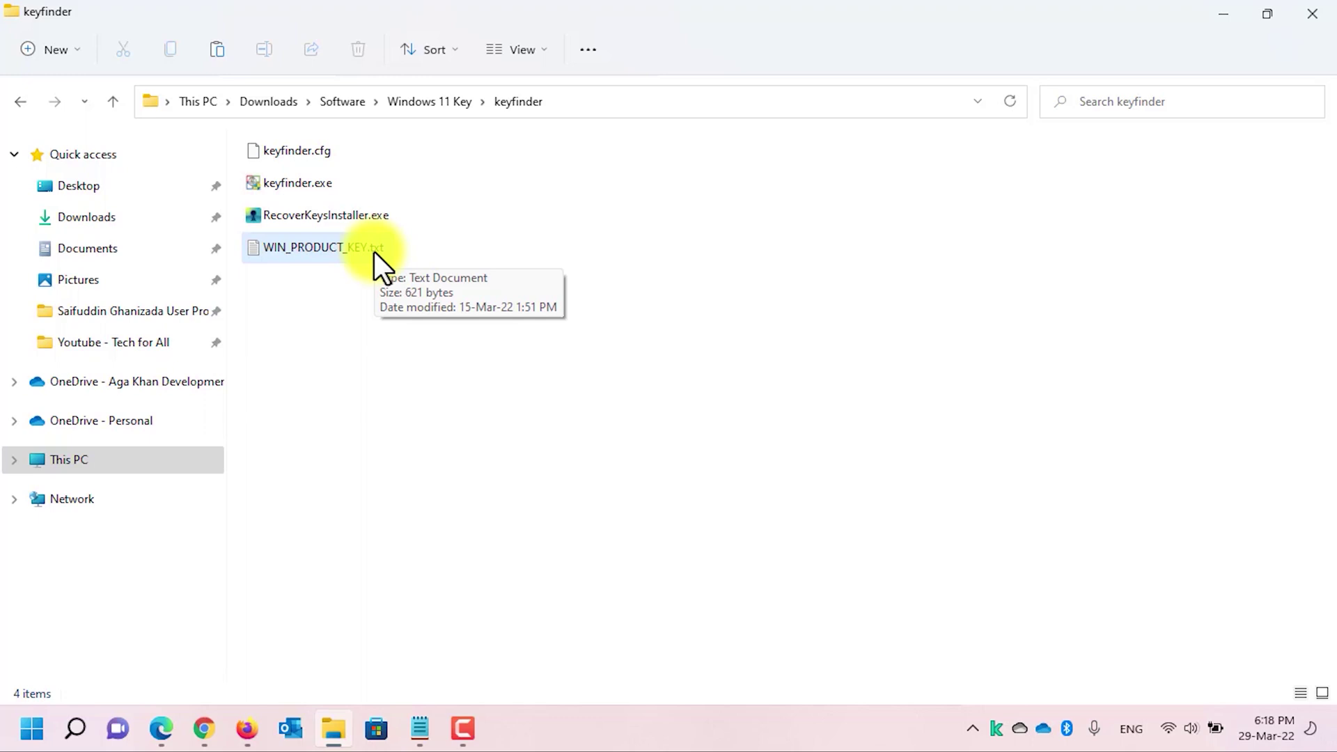
pyautogui.doubleClick(374, 252)
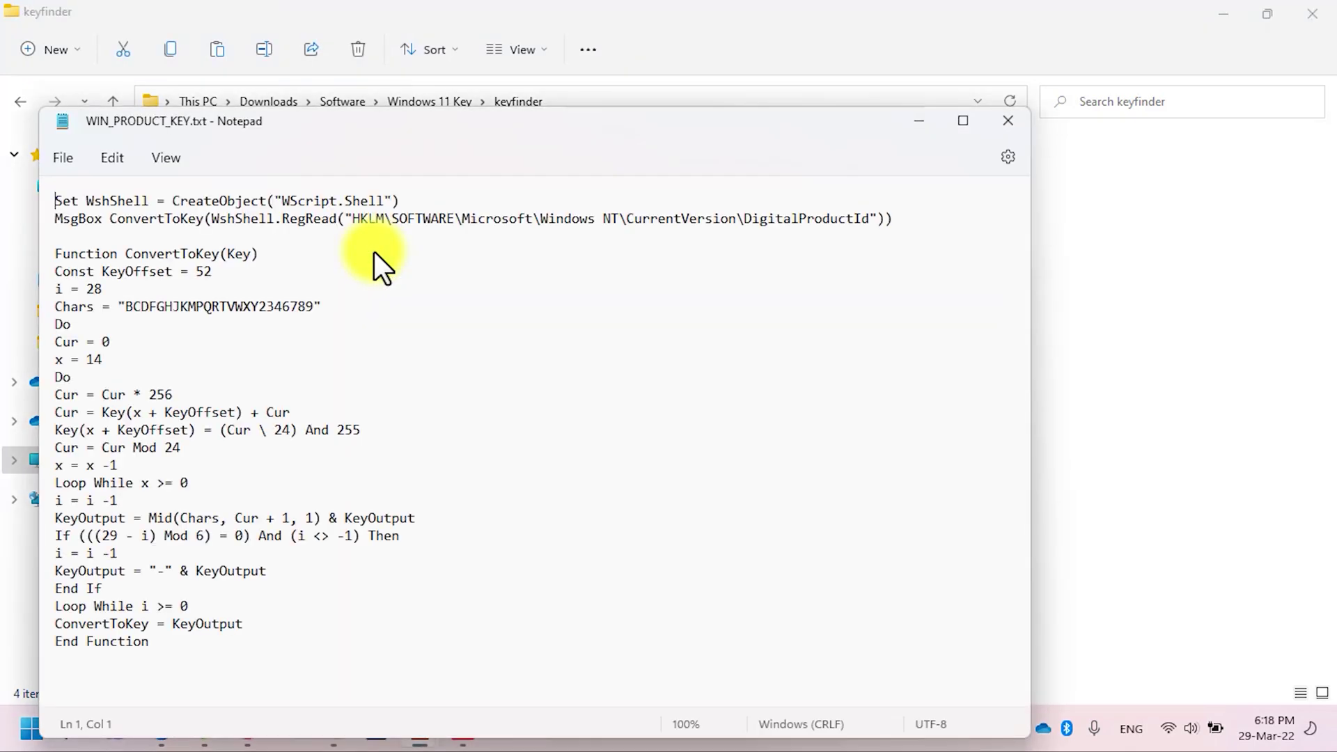
pyautogui.click(954, 124)
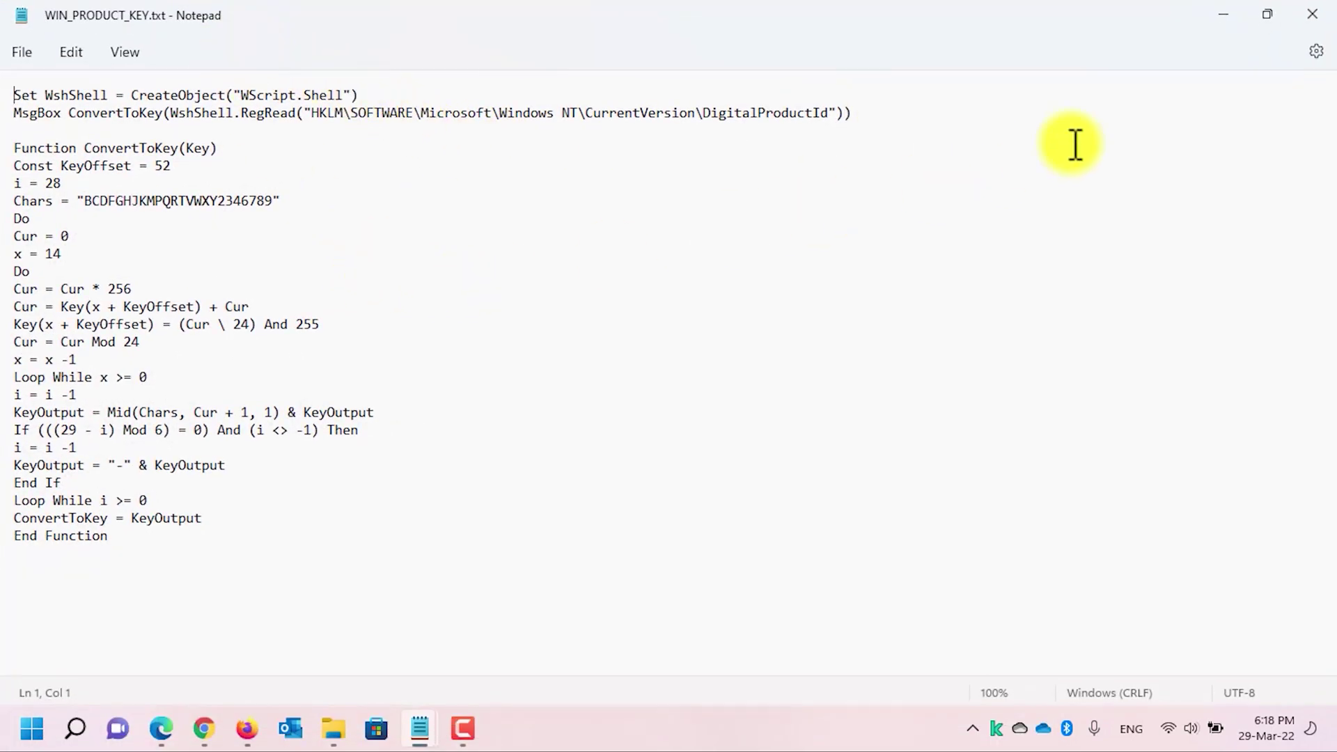
pyautogui.click(1310, 15)
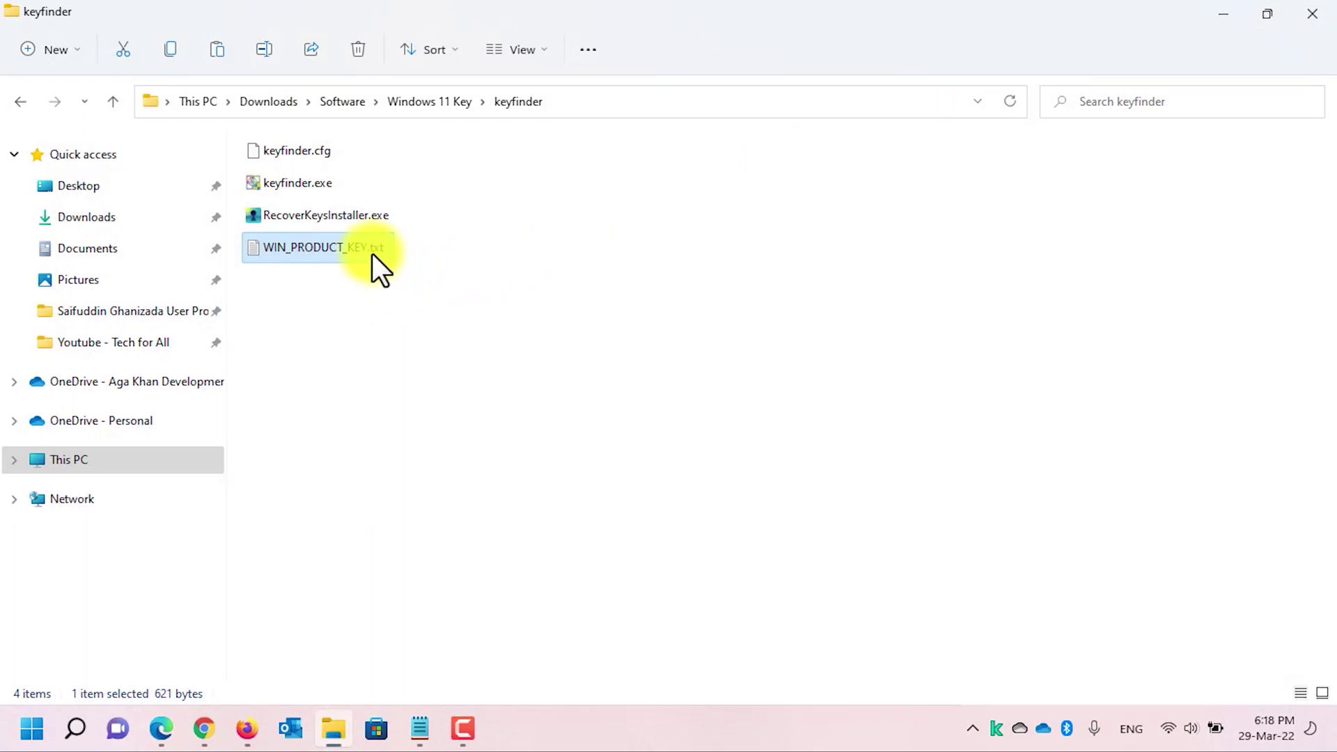
# Step: Turn on File name extensions in File Explorer's View > Show options
pyautogui.click(525, 50)
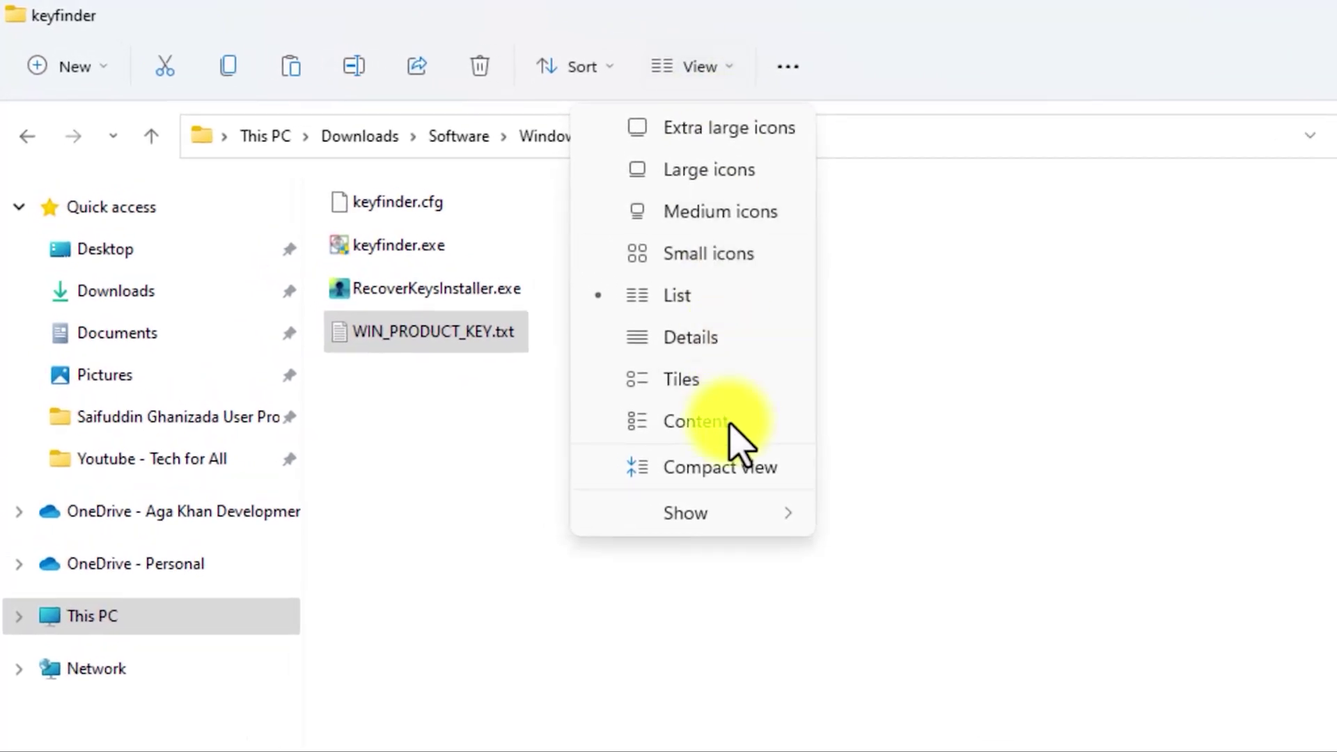
pyautogui.moveTo(727, 515)
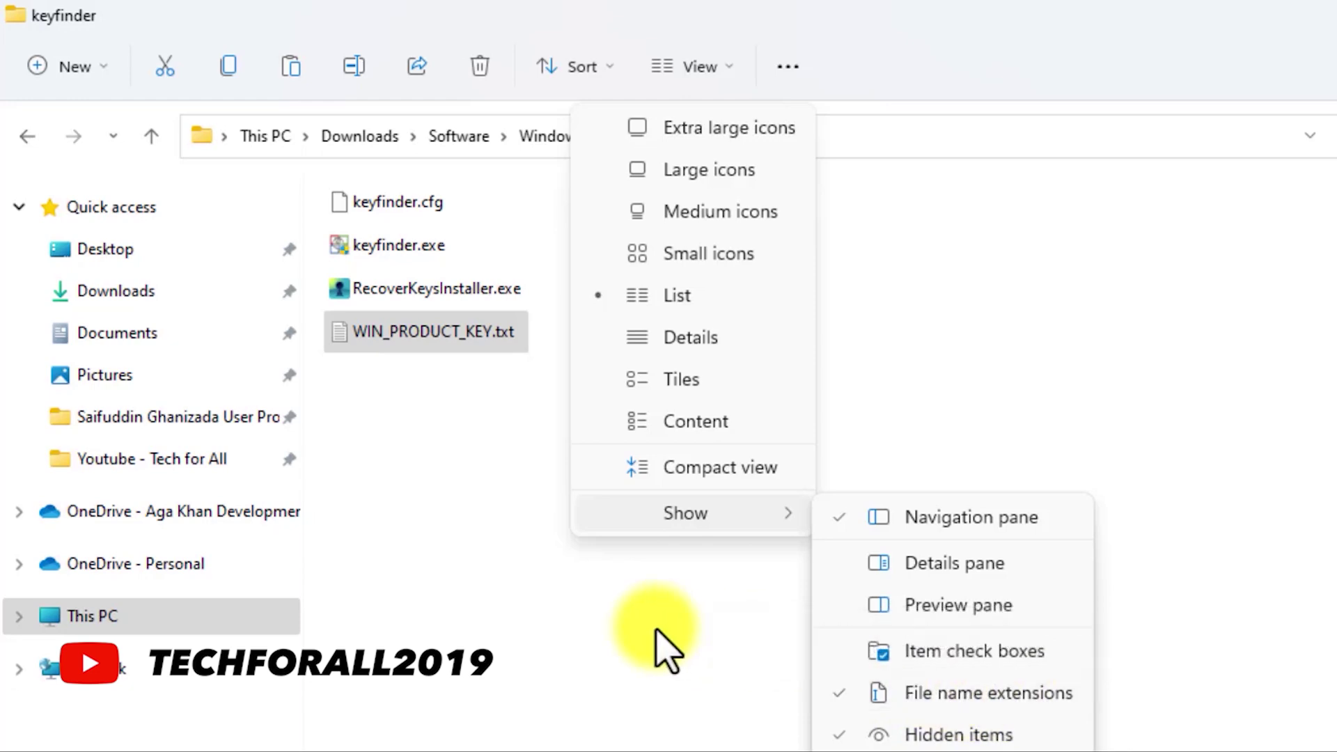
pyautogui.click(511, 338)
# Step: Rename WIN_PRODUCT_KEY.txt to WIN_PRODUCT_KEY.vbs
pyautogui.press('F2')
pyautogui.press('End')
pyautogui.press('BackSpace')
pyautogui.press('BackSpace')
pyautogui.press('BackSpace')
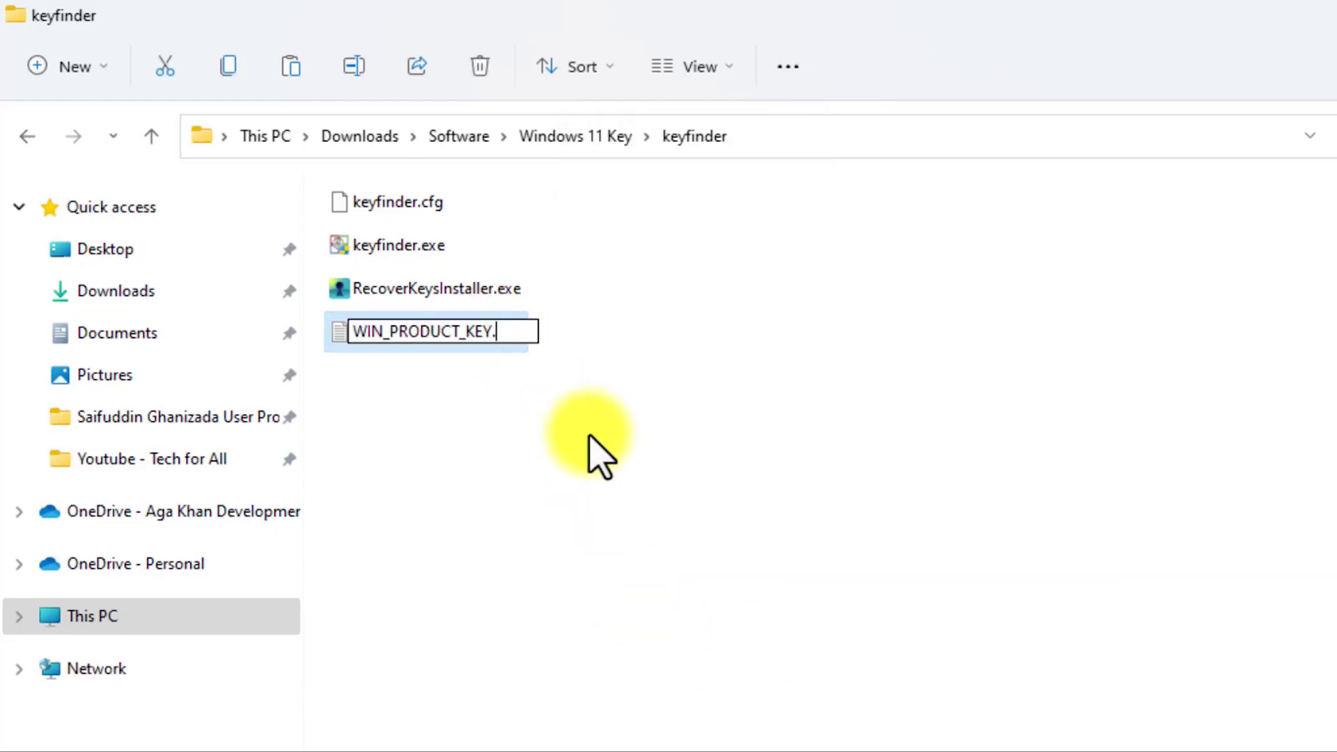
pyautogui.write('vbs')
pyautogui.press('Return')
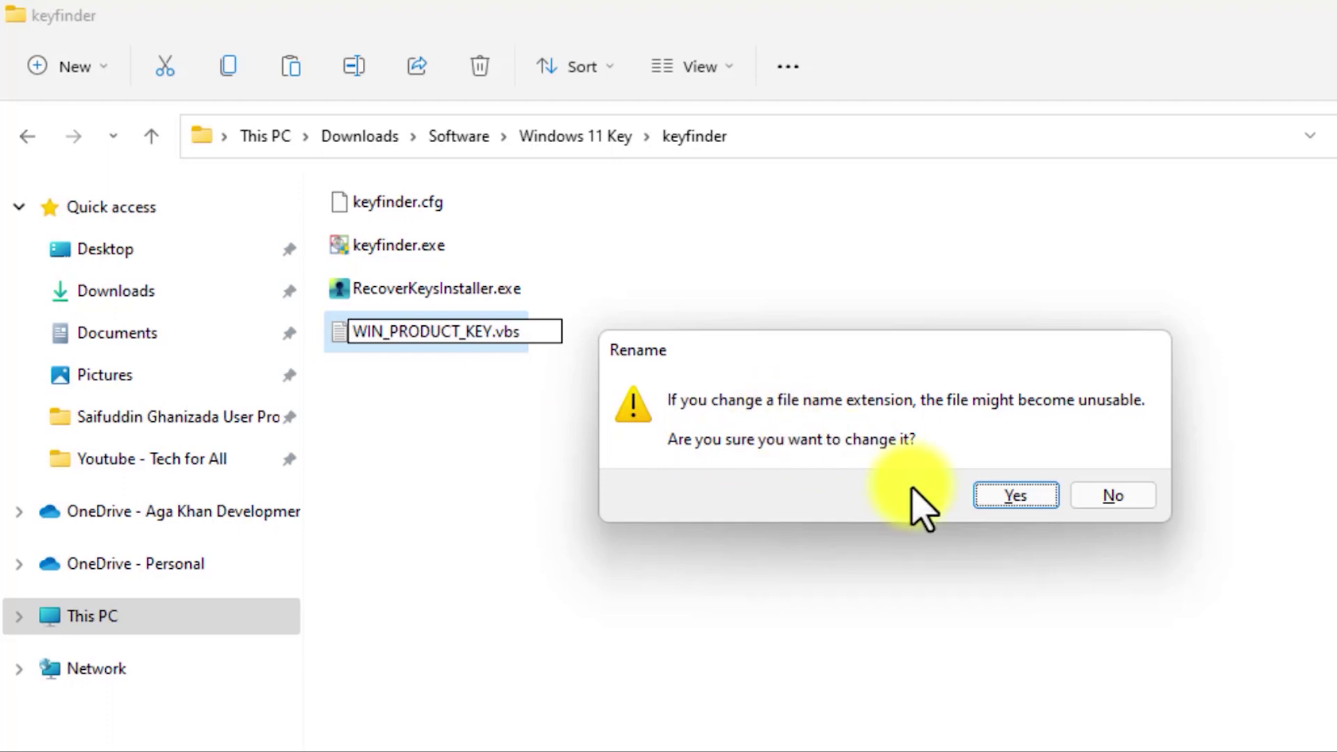
# Step: Confirm the extension change and run WIN_PRODUCT_KEY.vbs to show the product key
pyautogui.click(1010, 494)
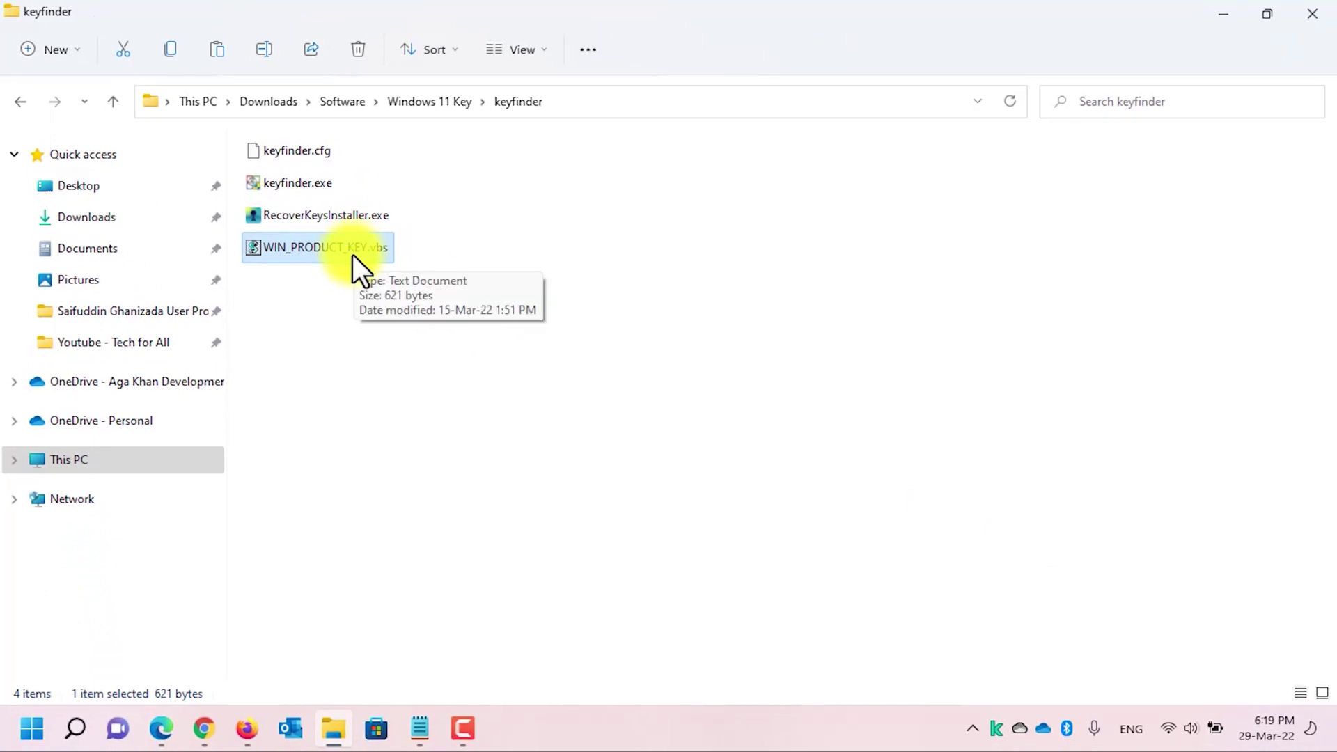
pyautogui.doubleClick(352, 255)
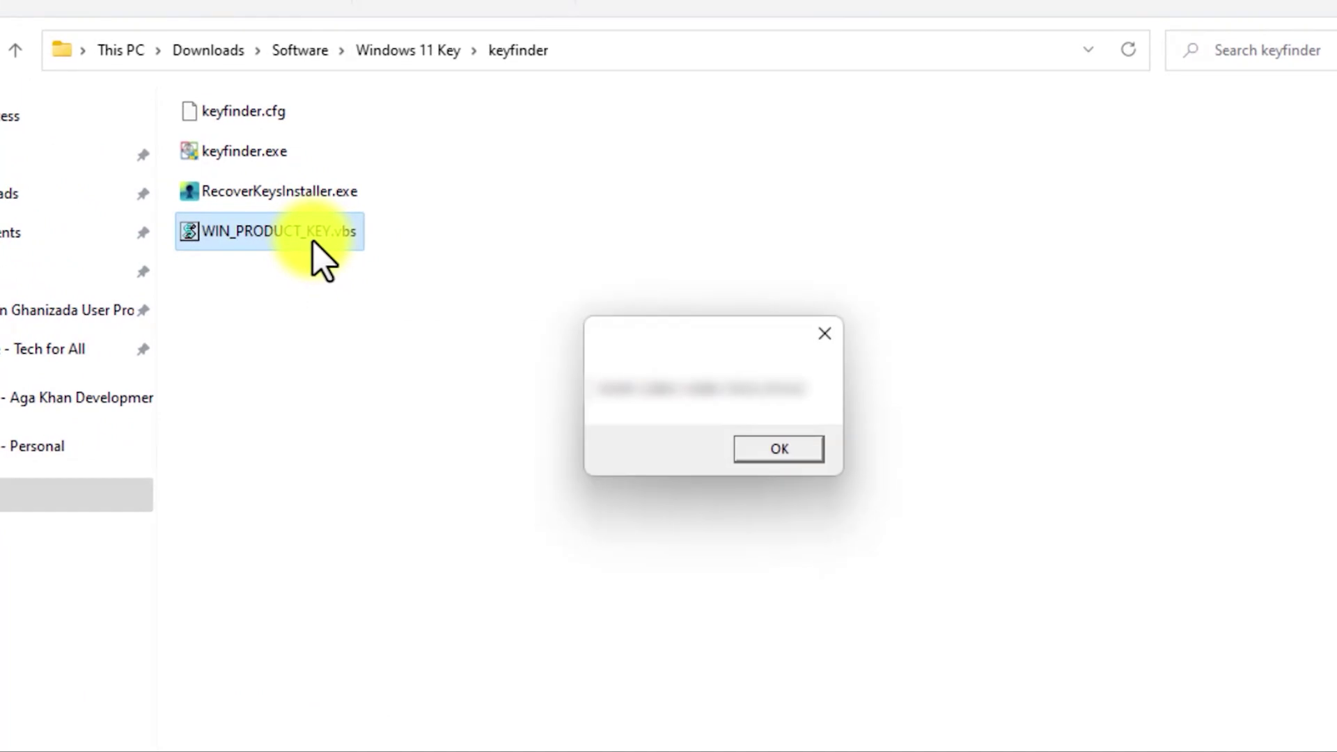